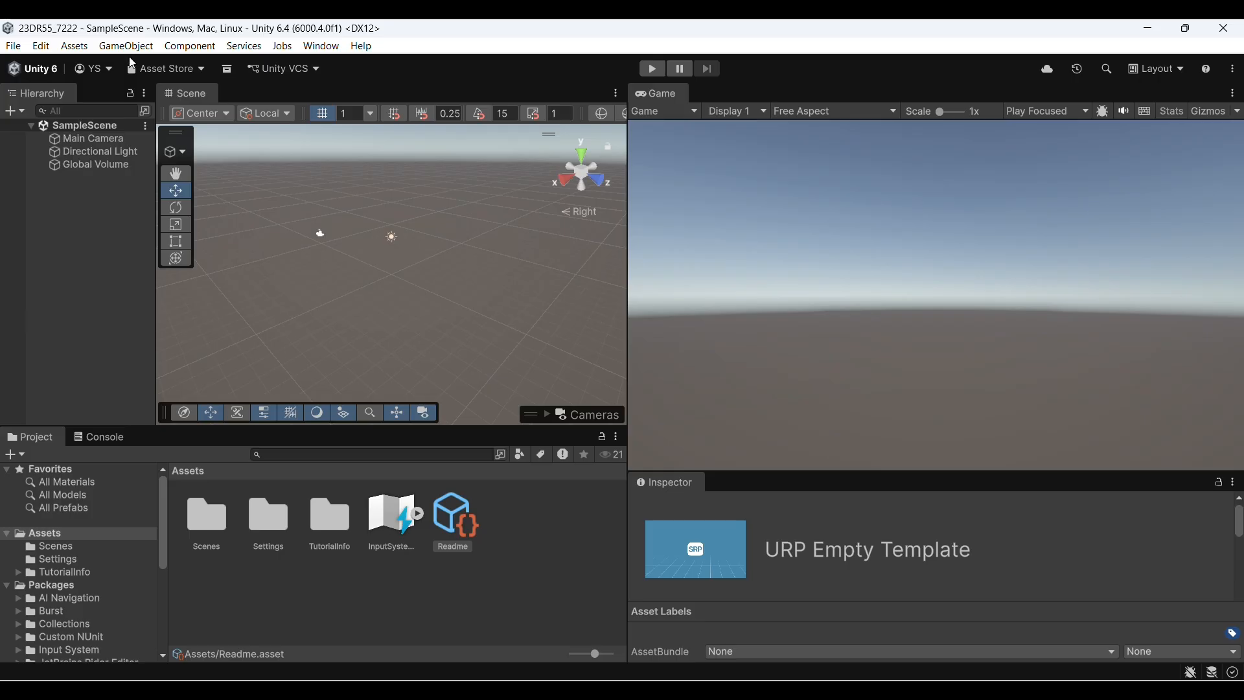
# Import the full Furniture FREE Pack from My Assets into the project and close the Package Manager
pyautogui.click(160, 69)
pyautogui.click(159, 68)
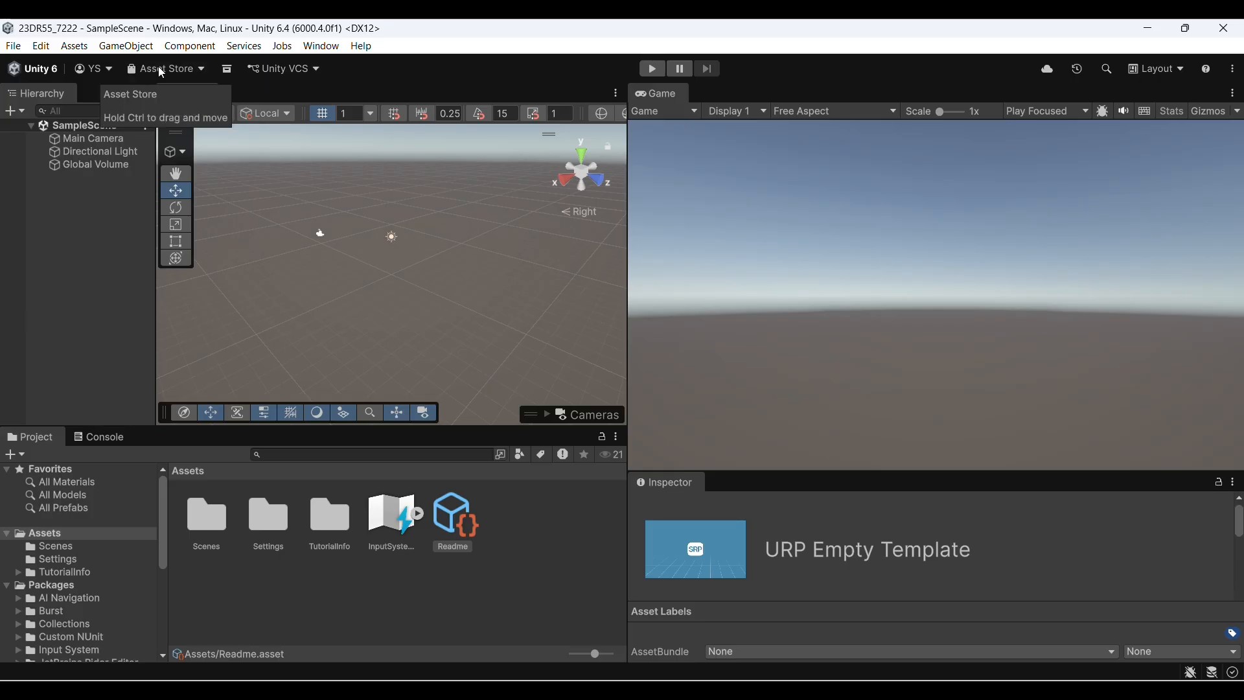
pyautogui.click(168, 69)
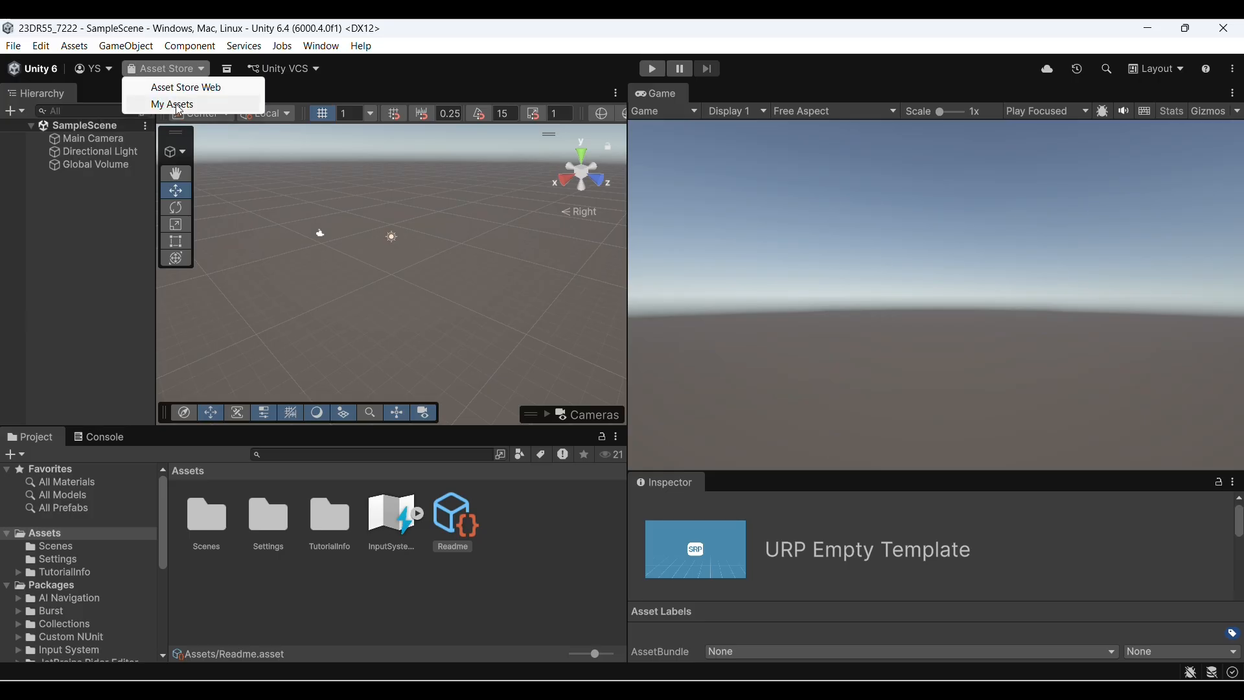
pyautogui.click(180, 105)
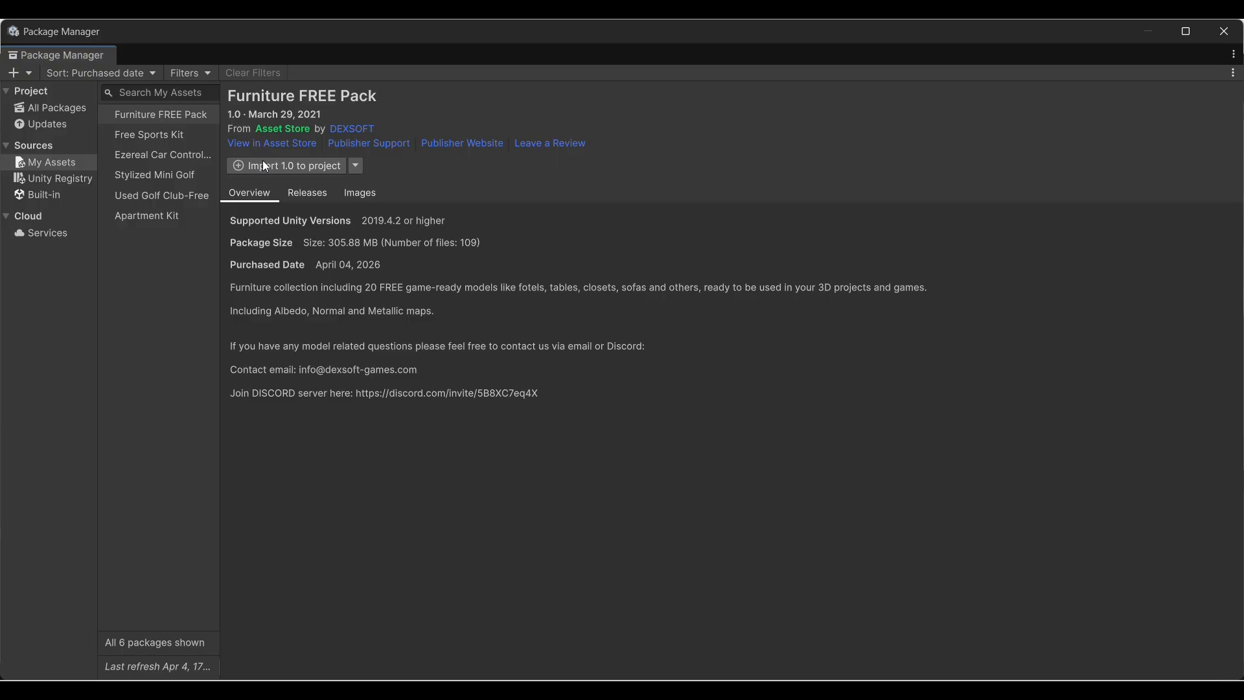
pyautogui.click(262, 162)
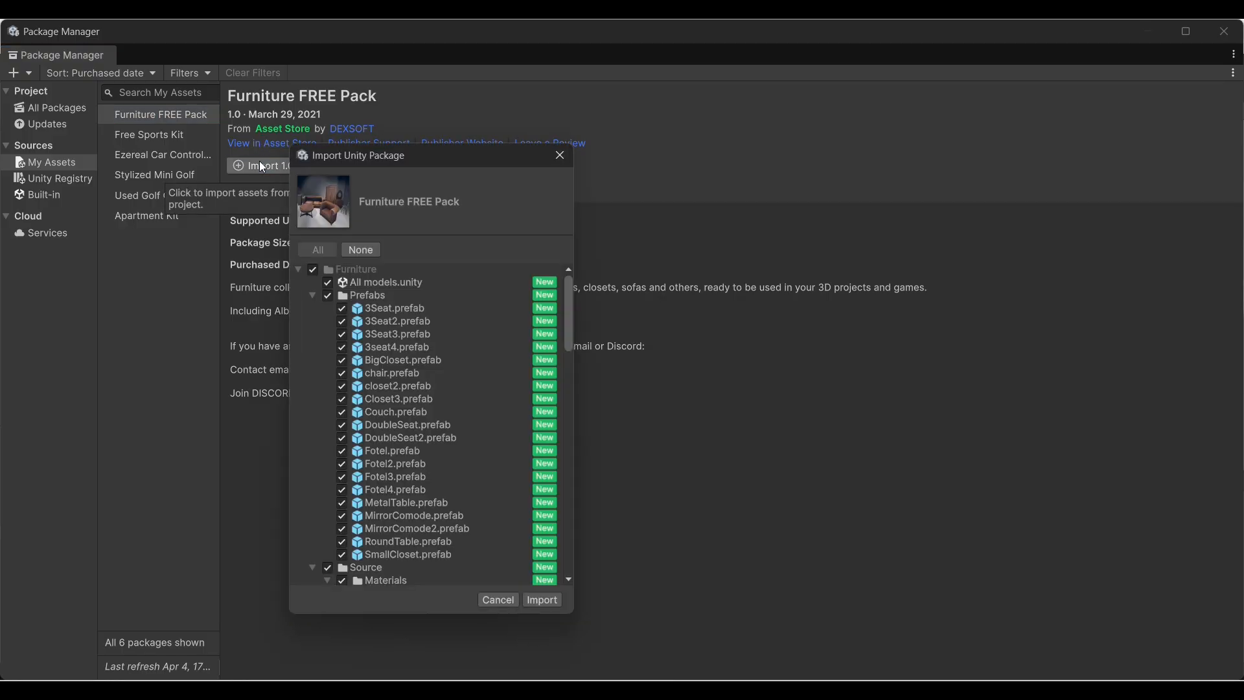
pyautogui.moveTo(751, 592)
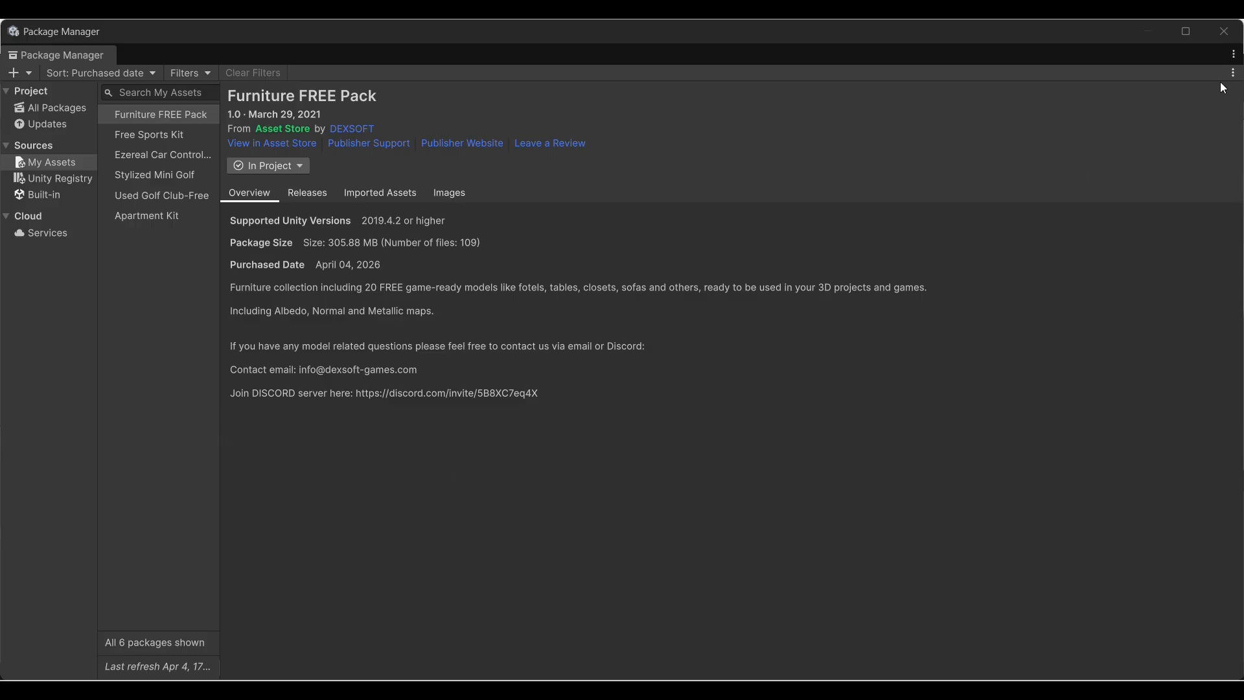
pyautogui.click(1215, 36)
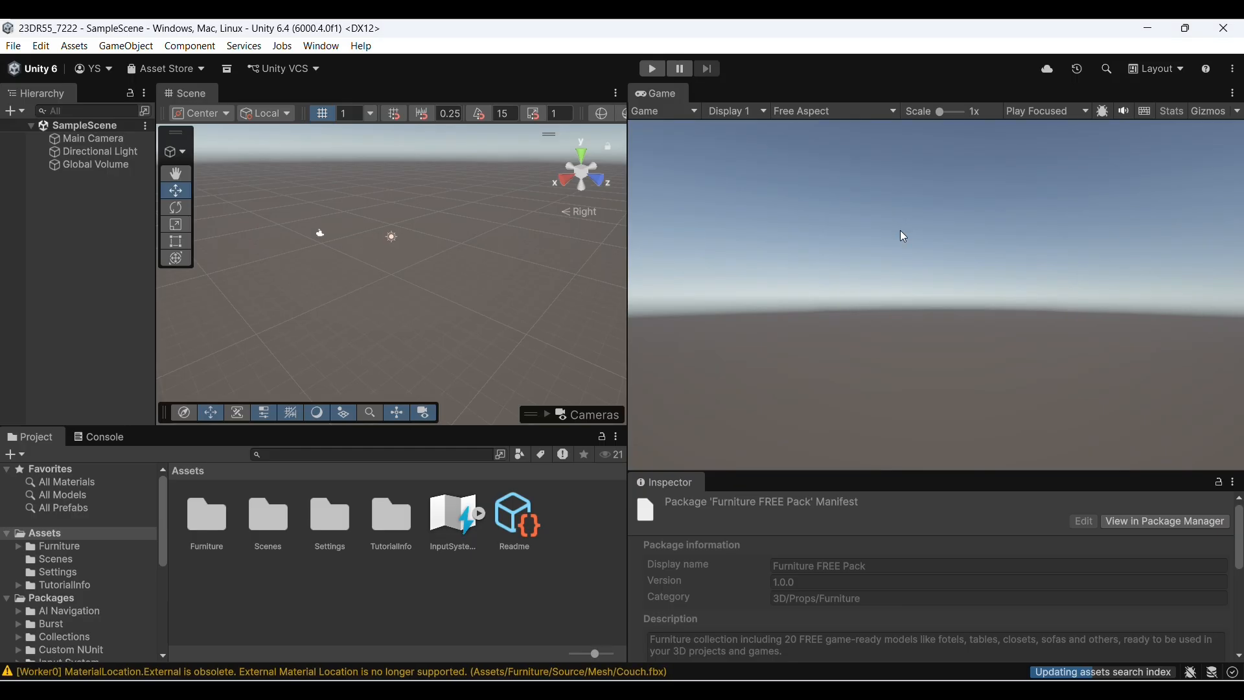
# Open the imported Furniture/Prefabs folder and dock the Inspector as a tab beside the Game view
pyautogui.click(76, 547)
pyautogui.click(201, 541)
pyautogui.doubleClick(198, 535)
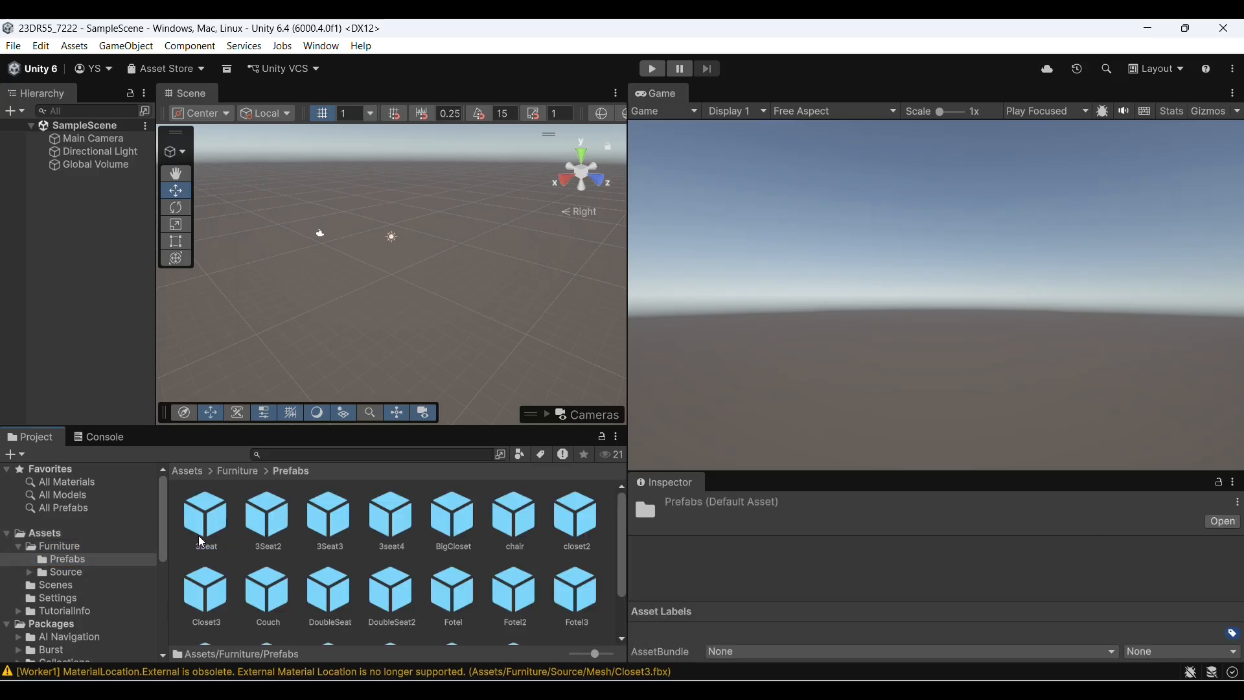
pyautogui.click(396, 571)
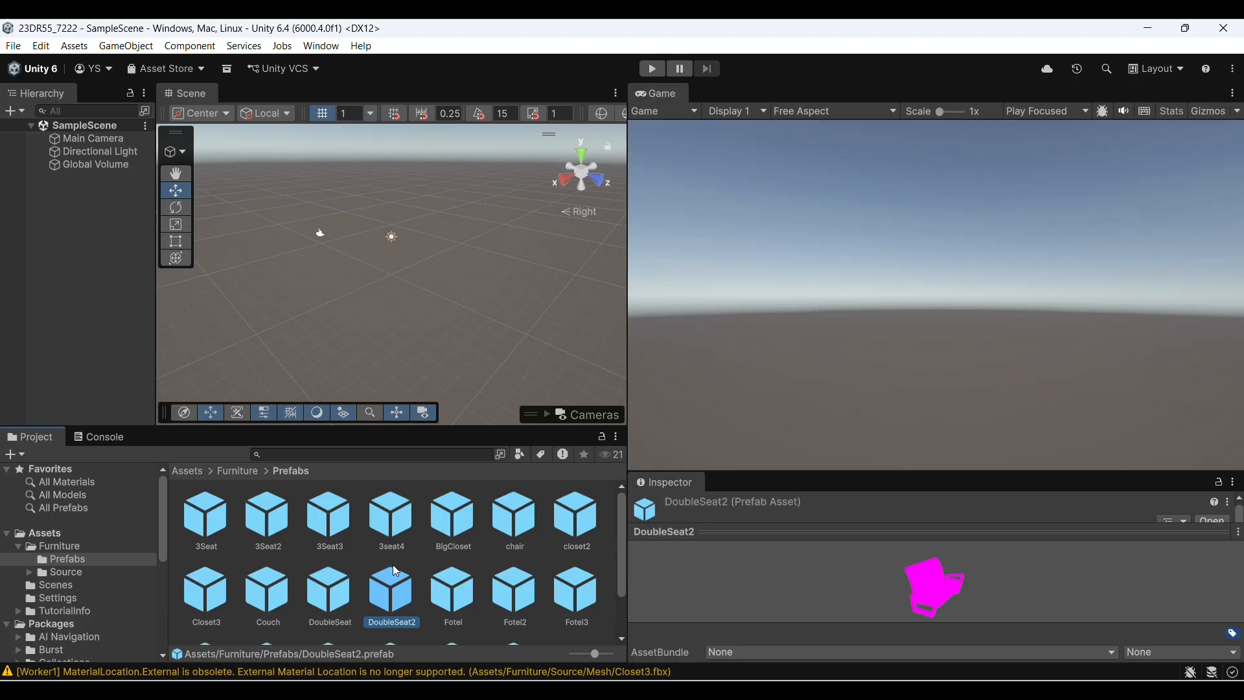
pyautogui.click(656, 483)
pyautogui.moveTo(655, 478); pyautogui.dragTo(713, 94)
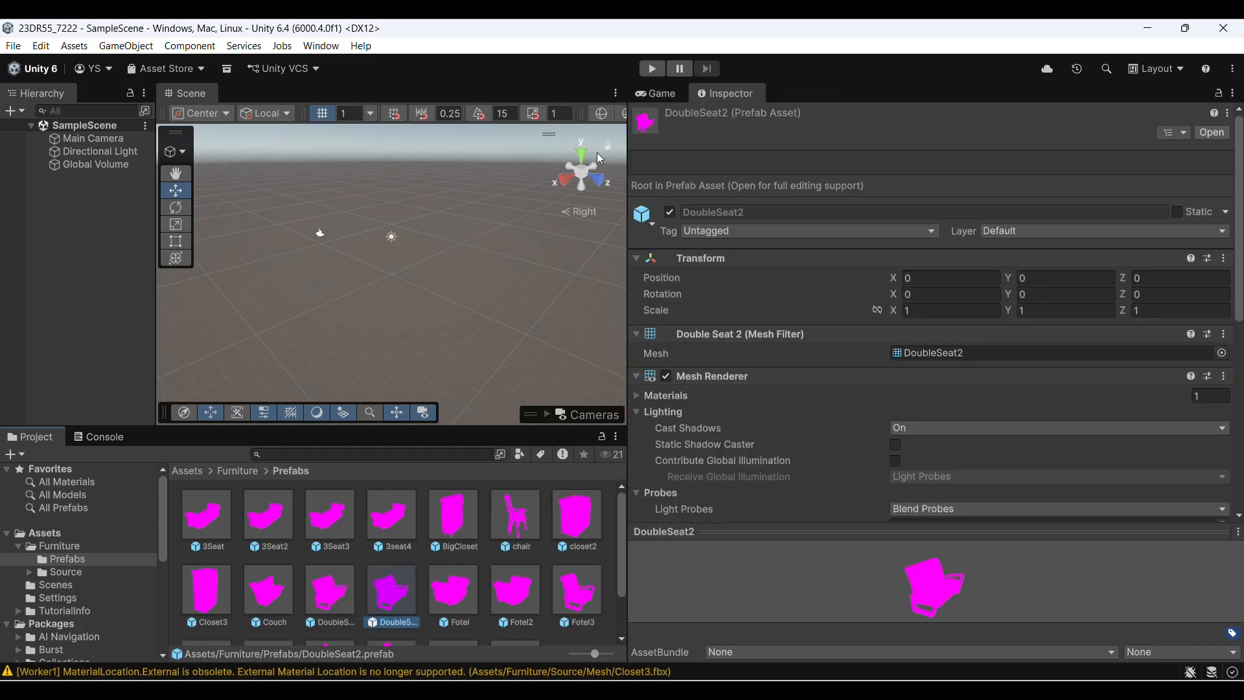
# Mark all furniture prefabs in the Prefabs folder as Static
pyautogui.click(217, 520)
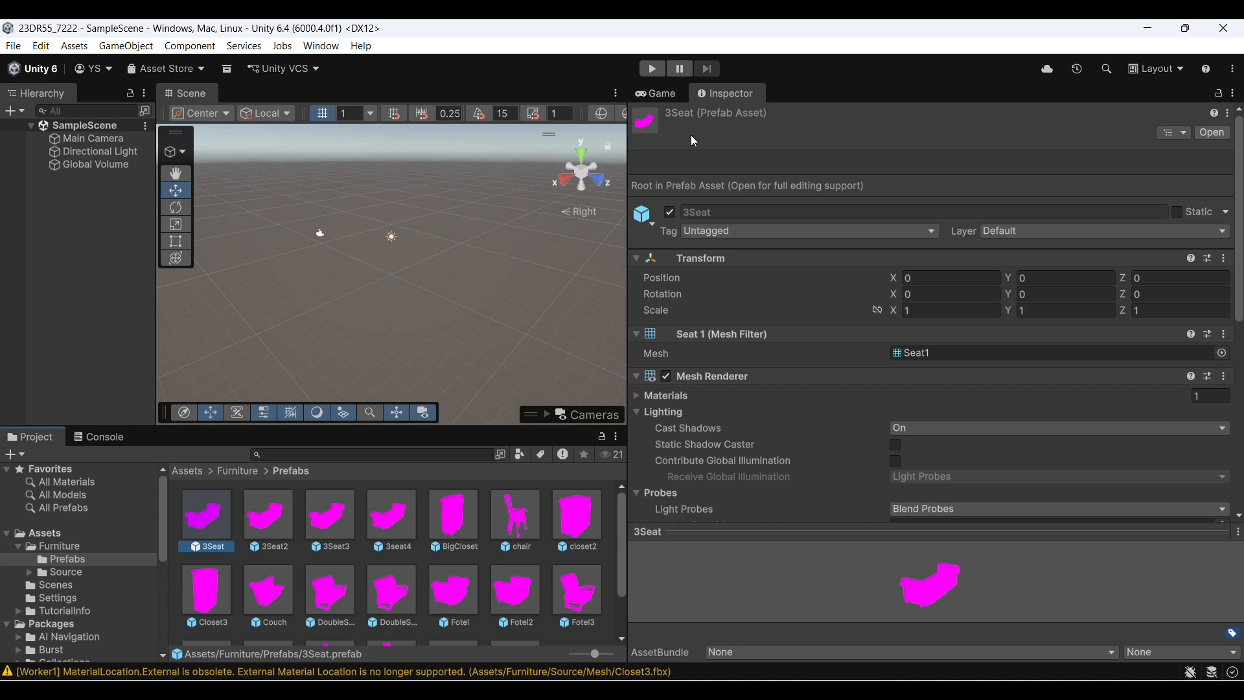
pyautogui.hotkey('ctrl', 'a')
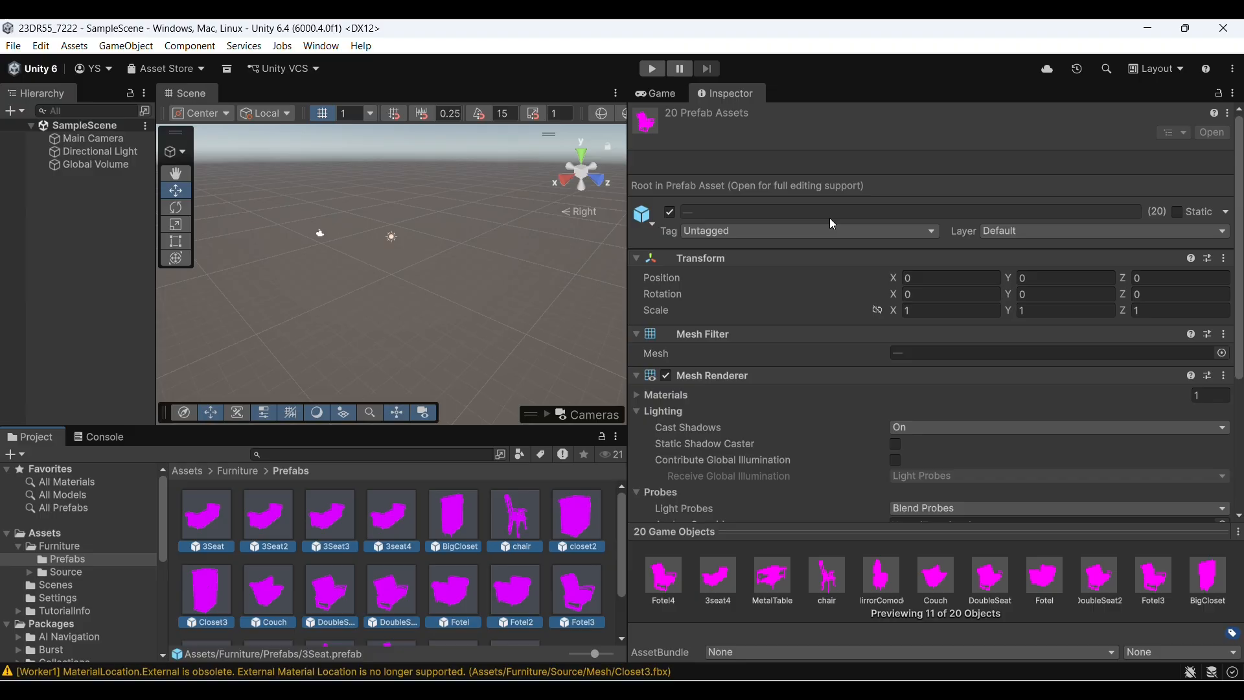
pyautogui.click(1176, 212)
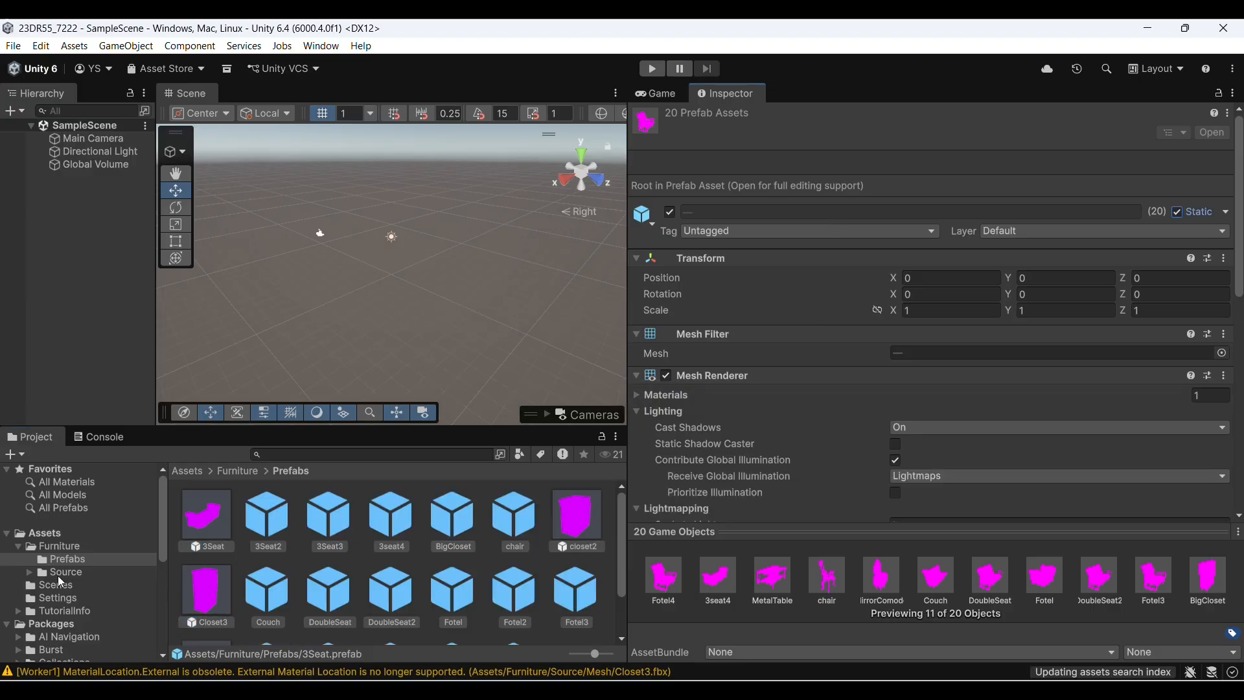
# Change the shader of all materials in Furniture/Source/Materials to Universal Render Pipeline/Lit
pyautogui.click(57, 574)
pyautogui.click(204, 527)
pyautogui.doubleClick(204, 528)
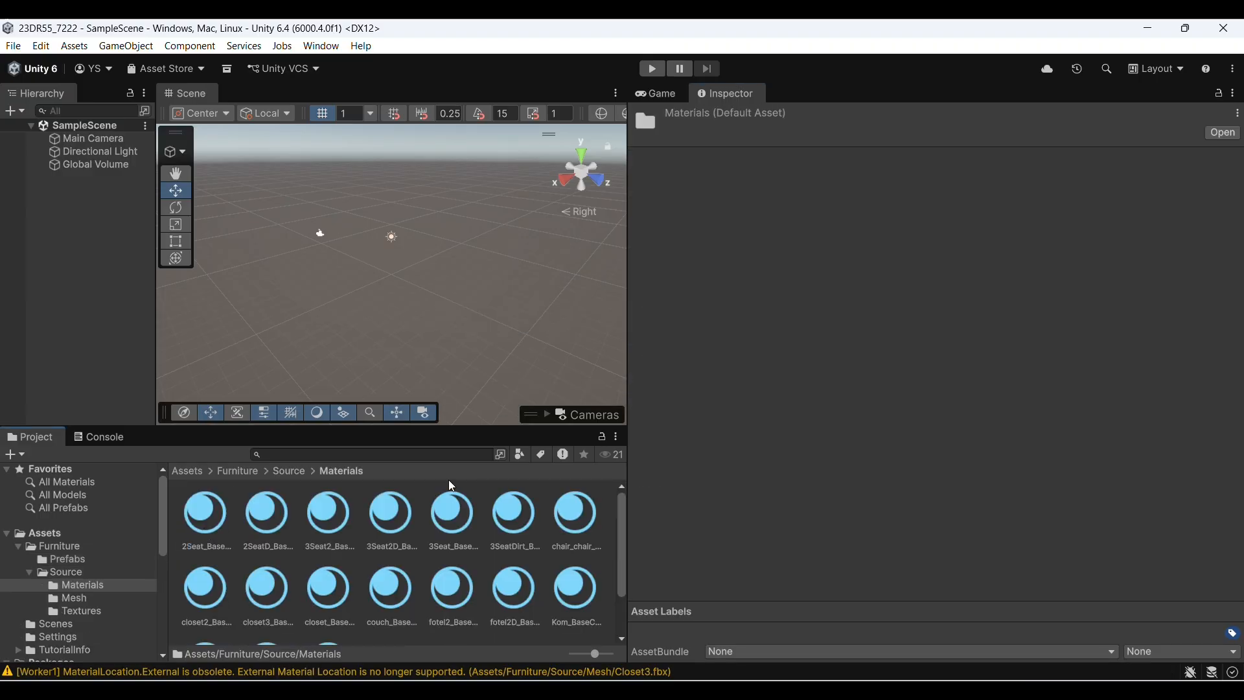
pyautogui.hotkey('ctrl', 'a')
pyautogui.click(903, 132)
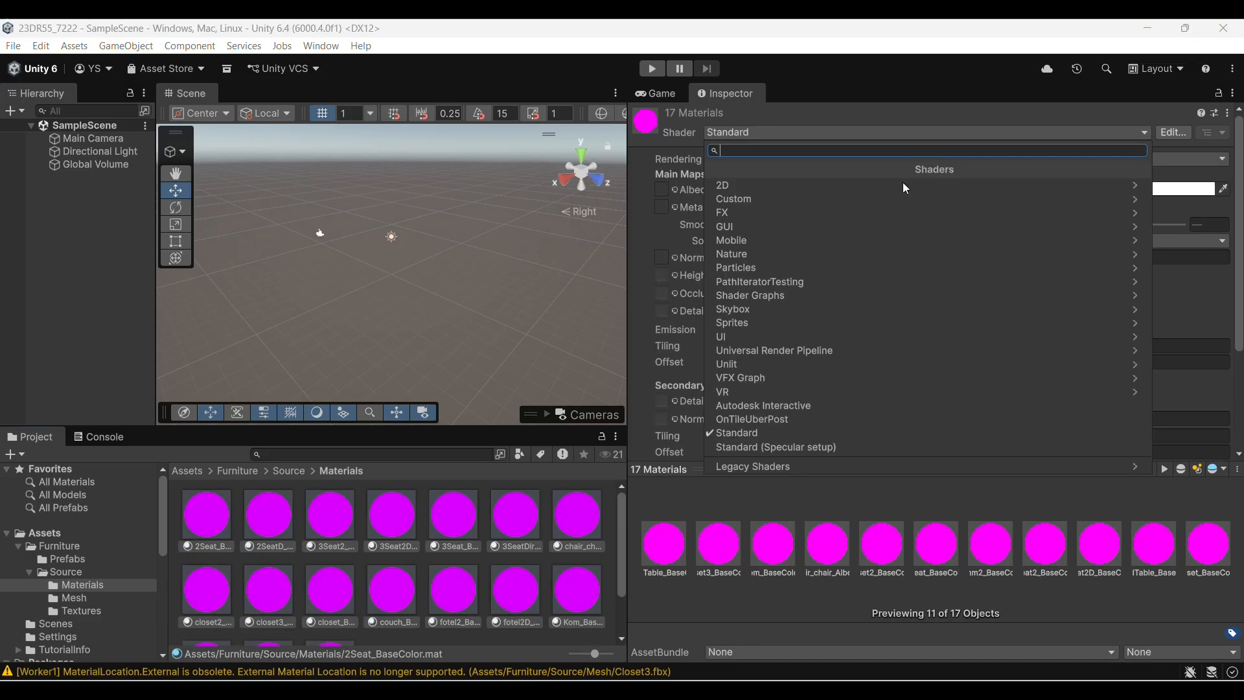
pyautogui.write('l')
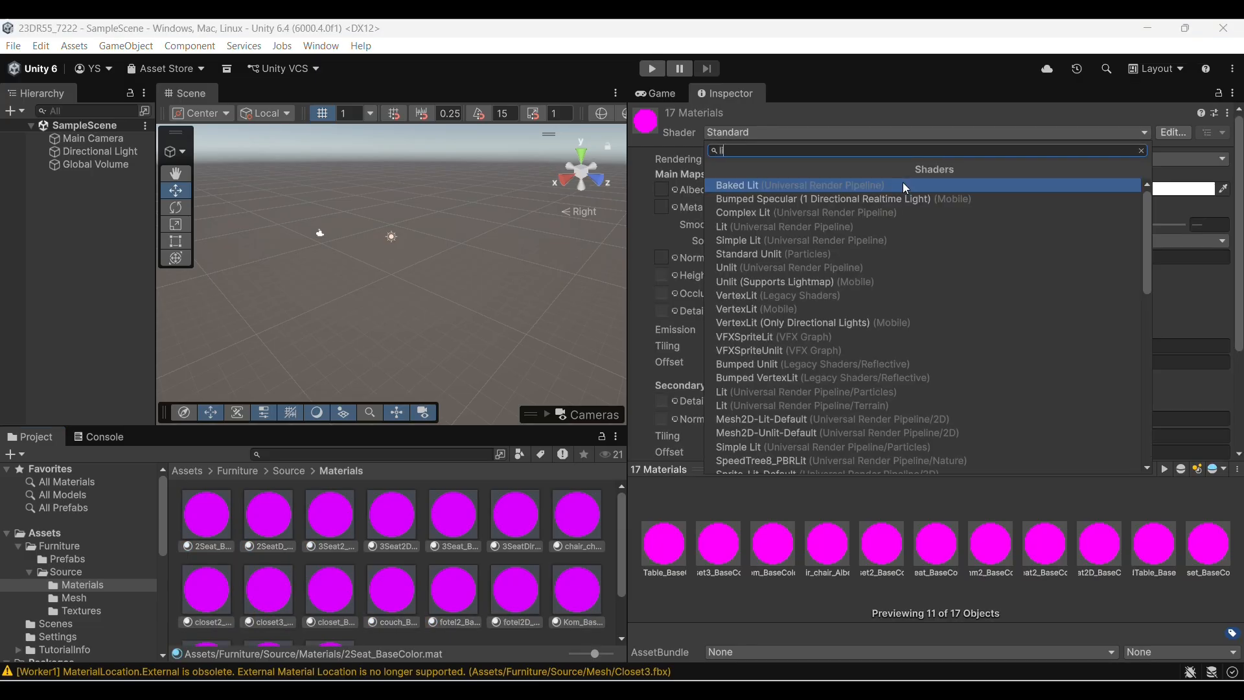
pyautogui.write('it')
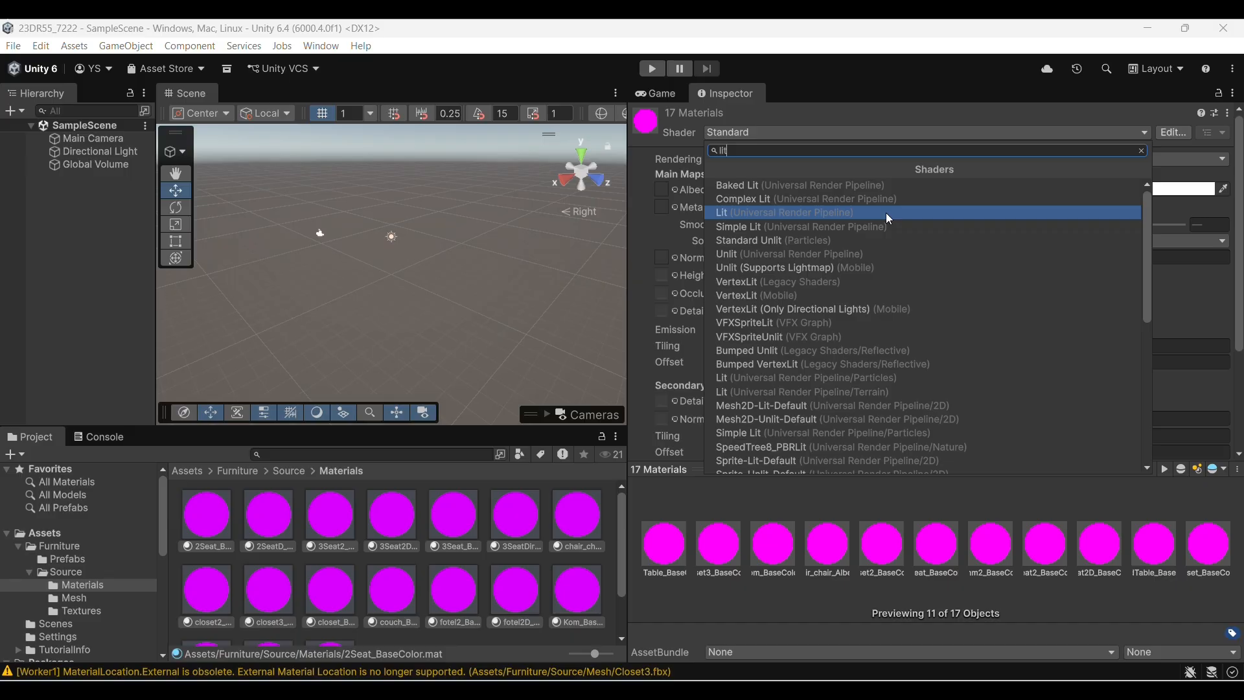
pyautogui.click(884, 213)
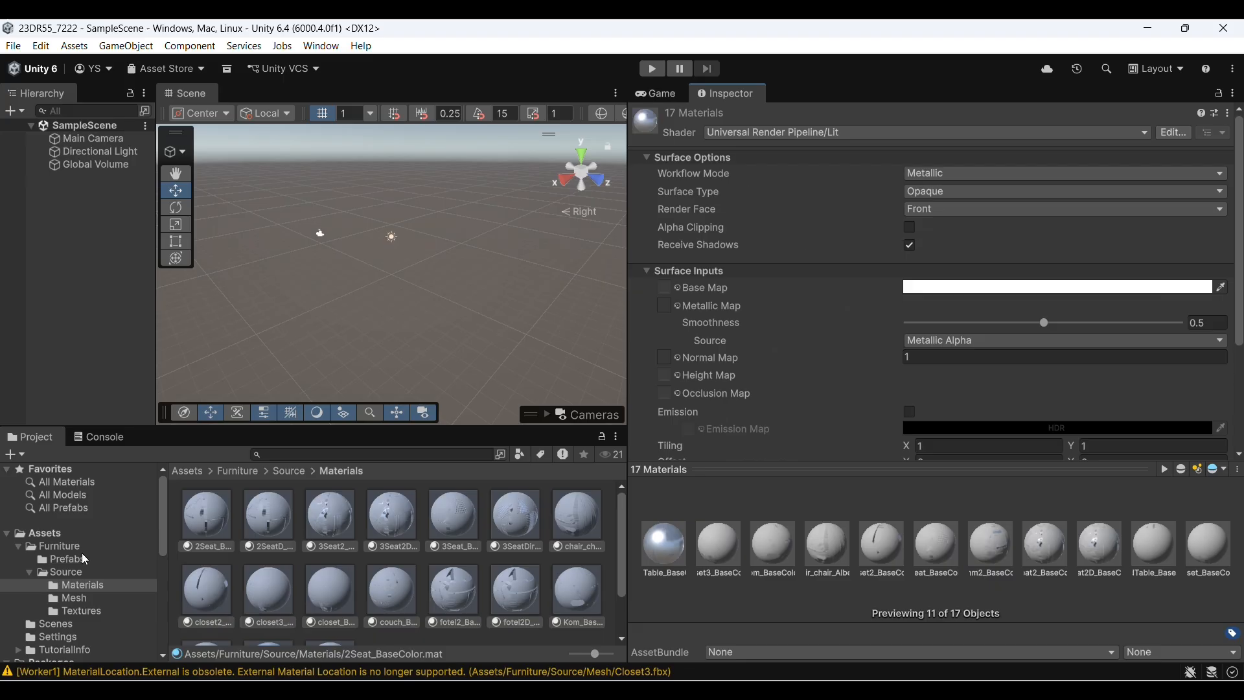
# Add a 3D Plane to the scene and show it in the Game view
pyautogui.click(81, 557)
pyautogui.rightClick(81, 219)
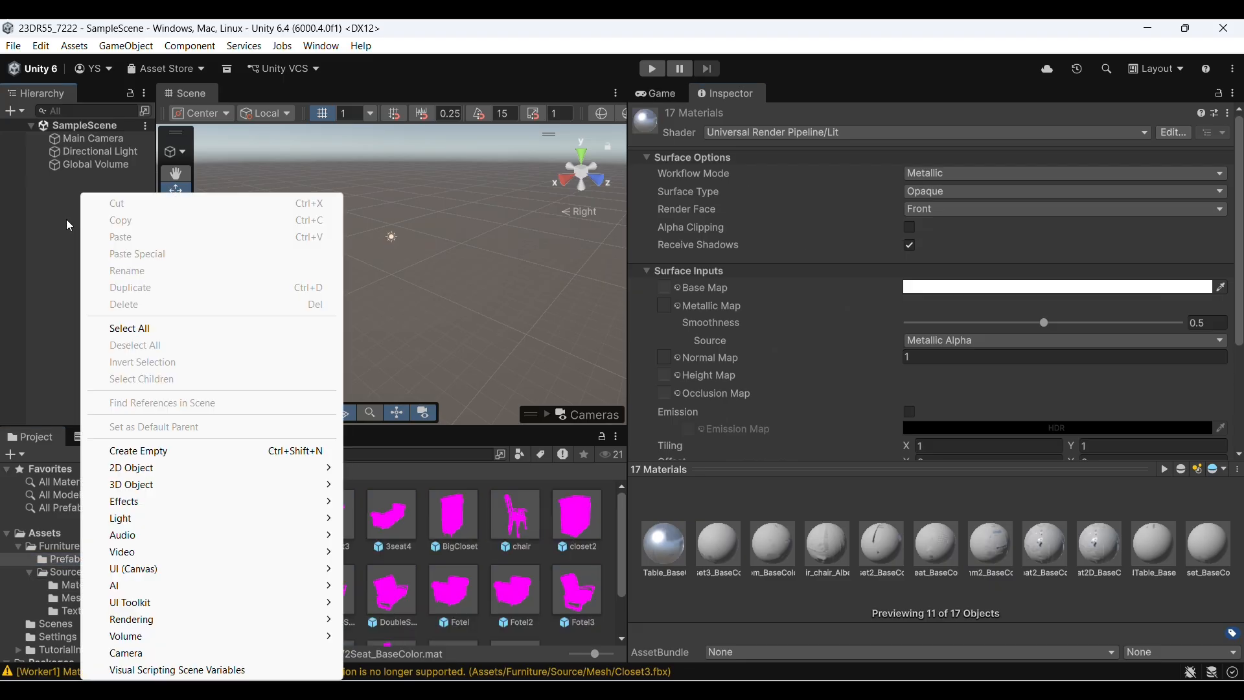
pyautogui.moveTo(197, 487)
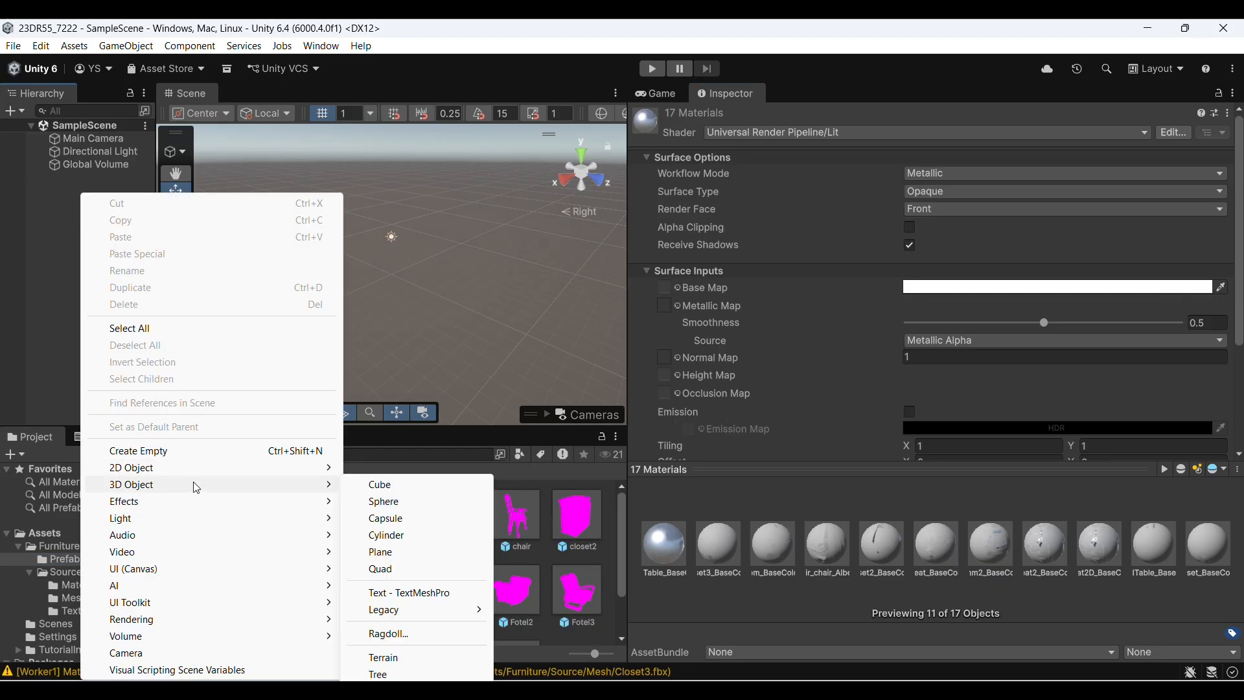
pyautogui.click(415, 553)
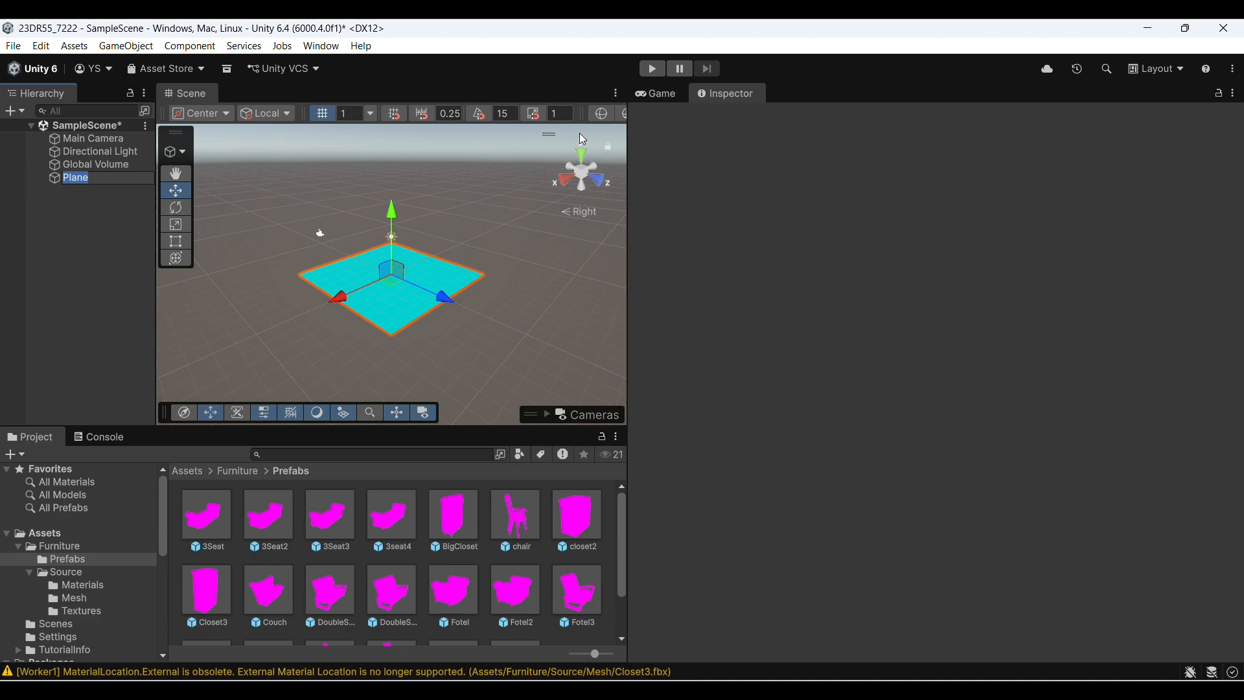
pyautogui.click(658, 95)
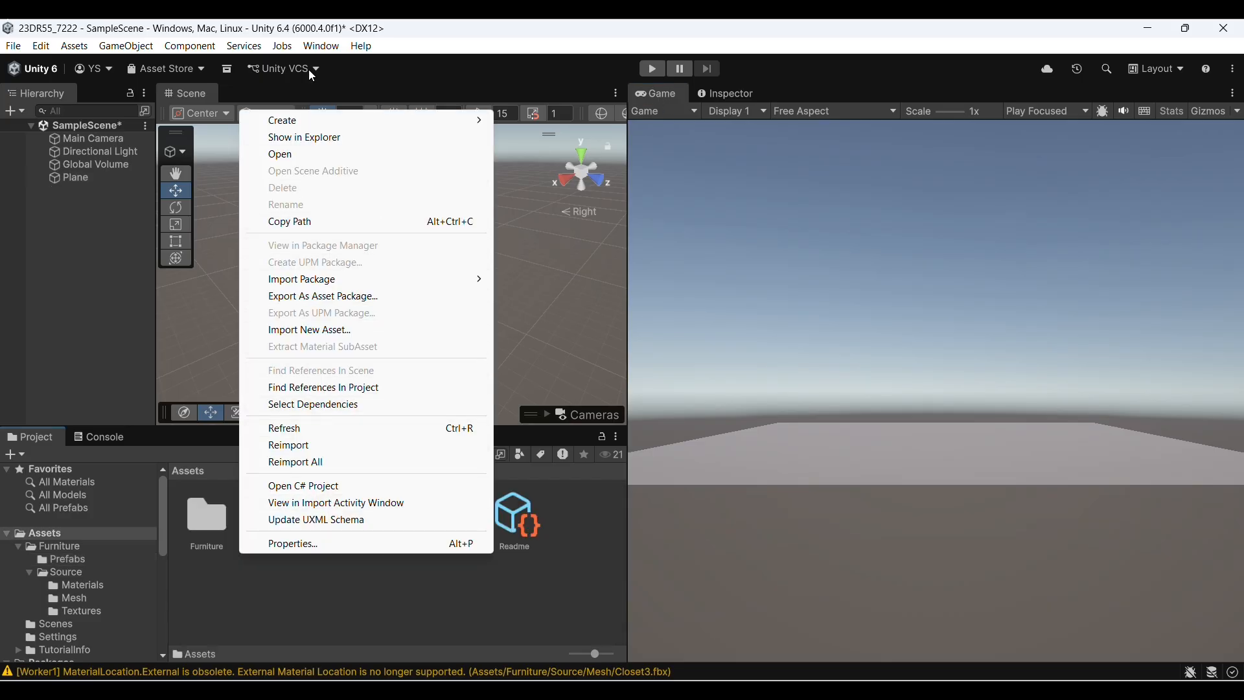
# Create a new material named Floor in the Assets folder
pyautogui.moveTo(345, 126)
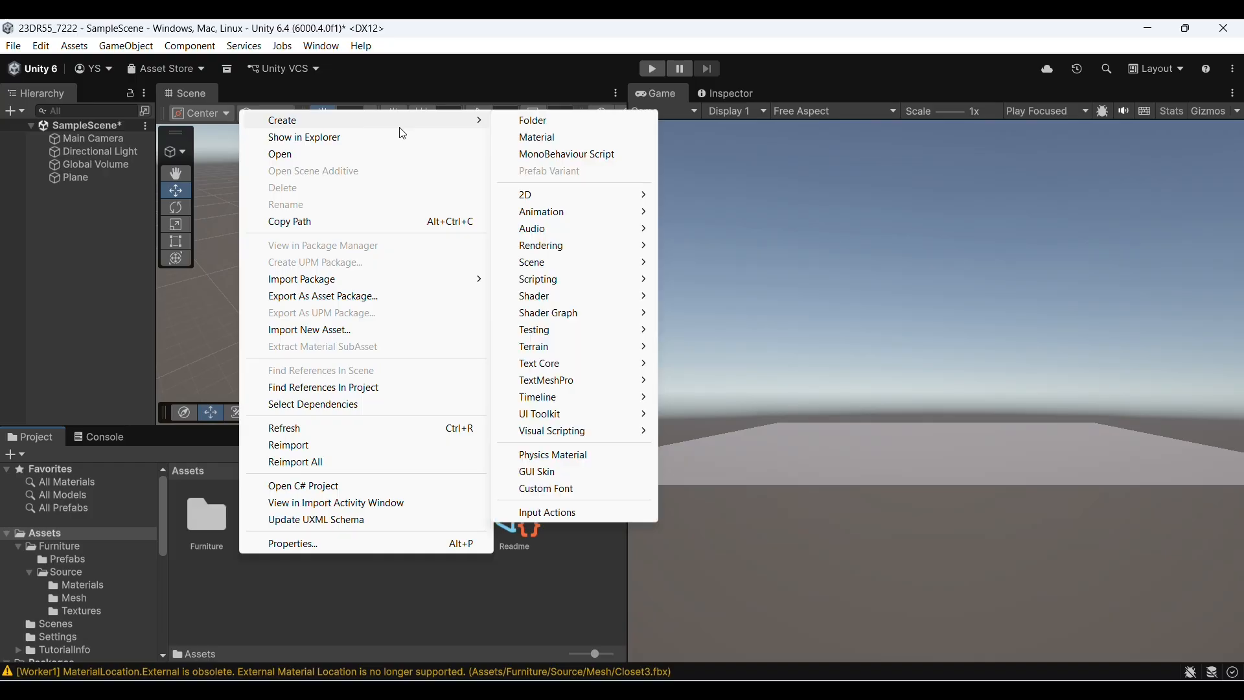
pyautogui.click(569, 137)
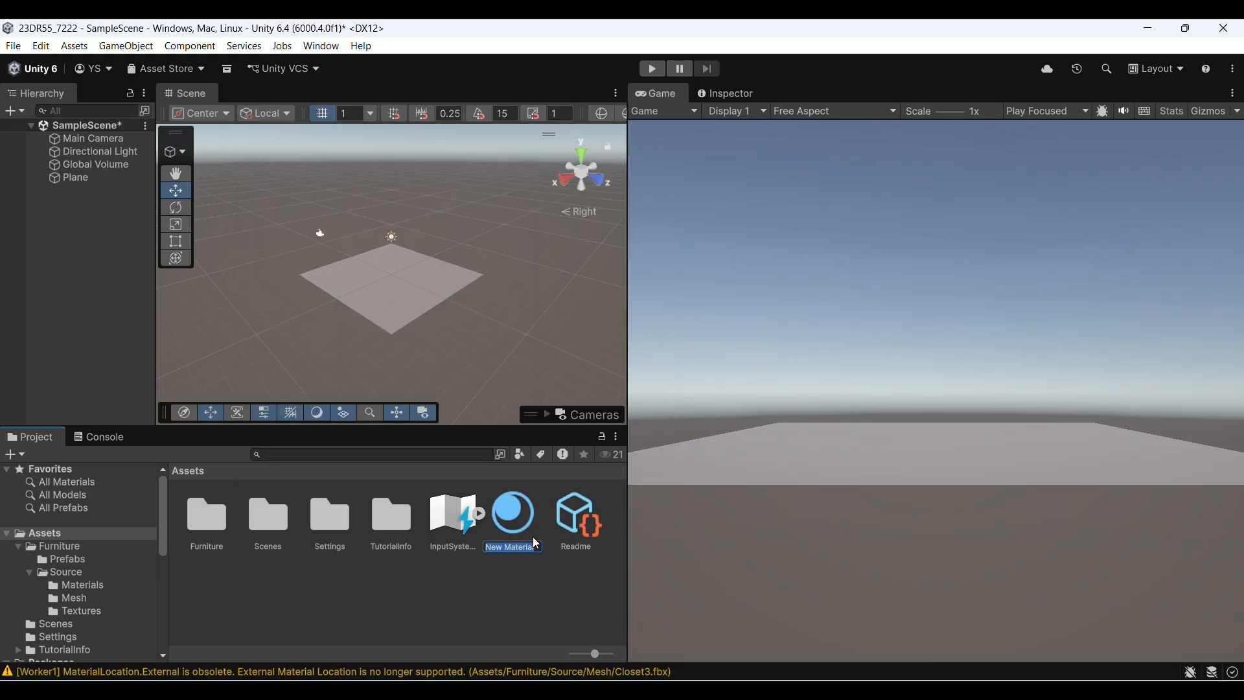
pyautogui.press('BackSpace')
pyautogui.write('Floor')
pyautogui.press('Return')
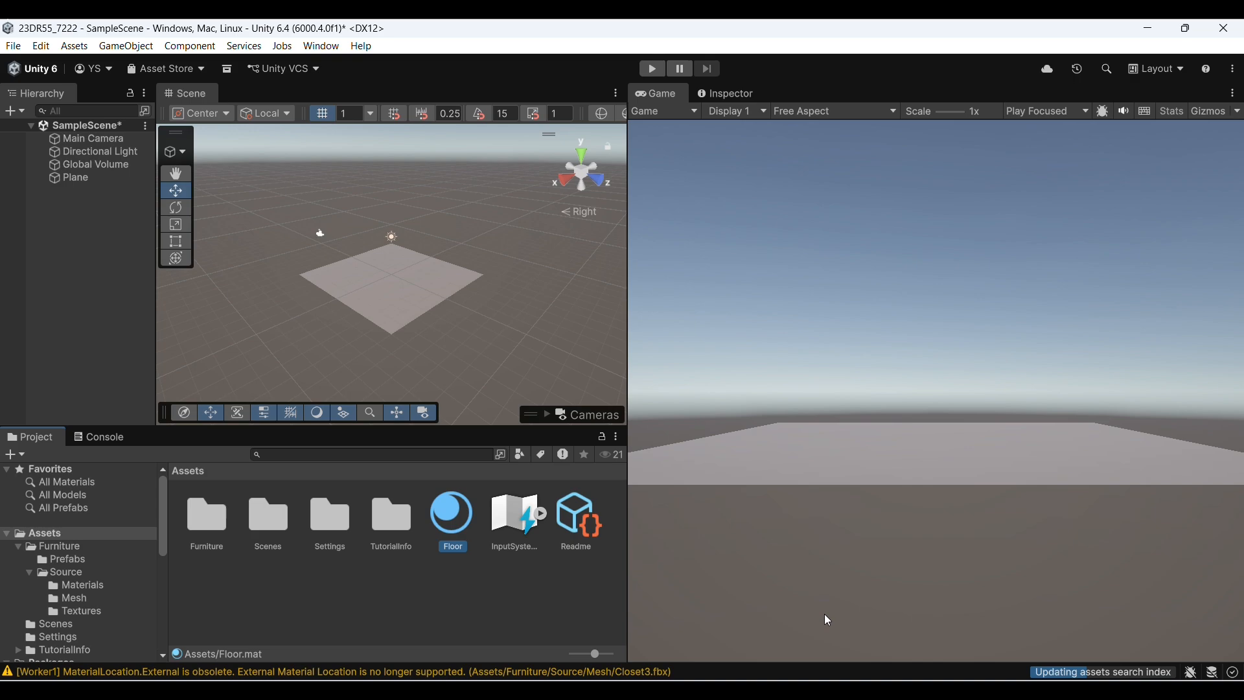
# Give the Floor material a muted red base colour and apply it to the plane
pyautogui.click(729, 89)
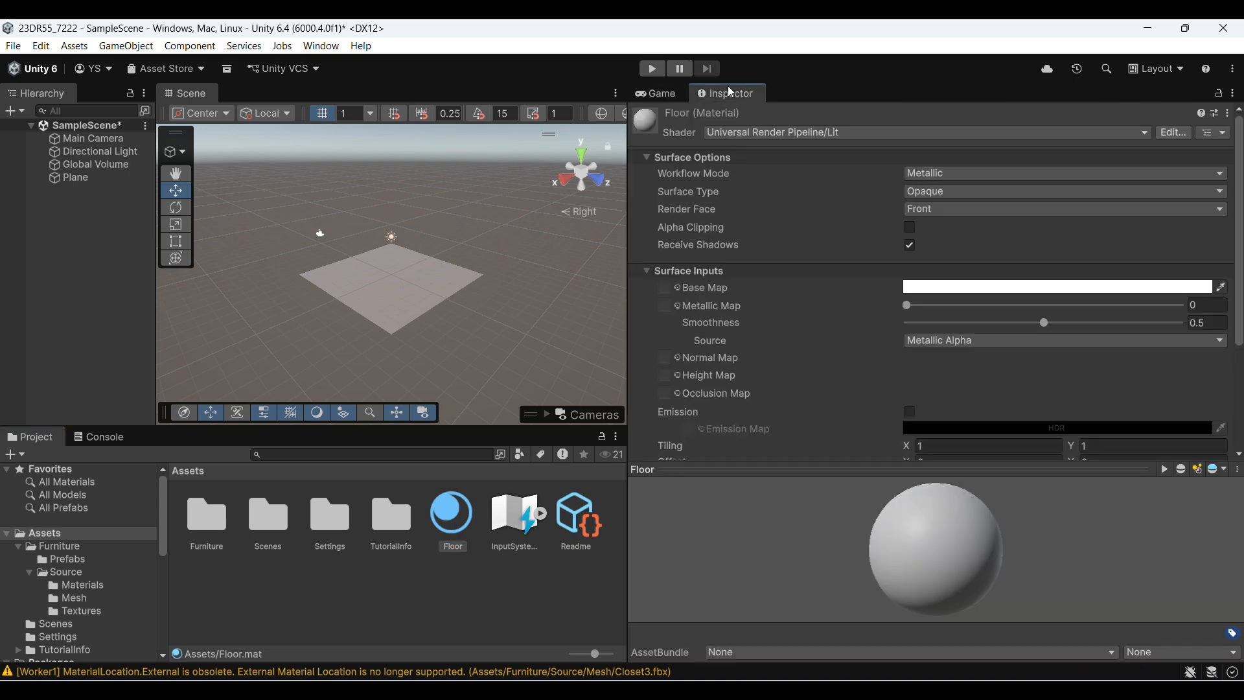
pyautogui.click(665, 287)
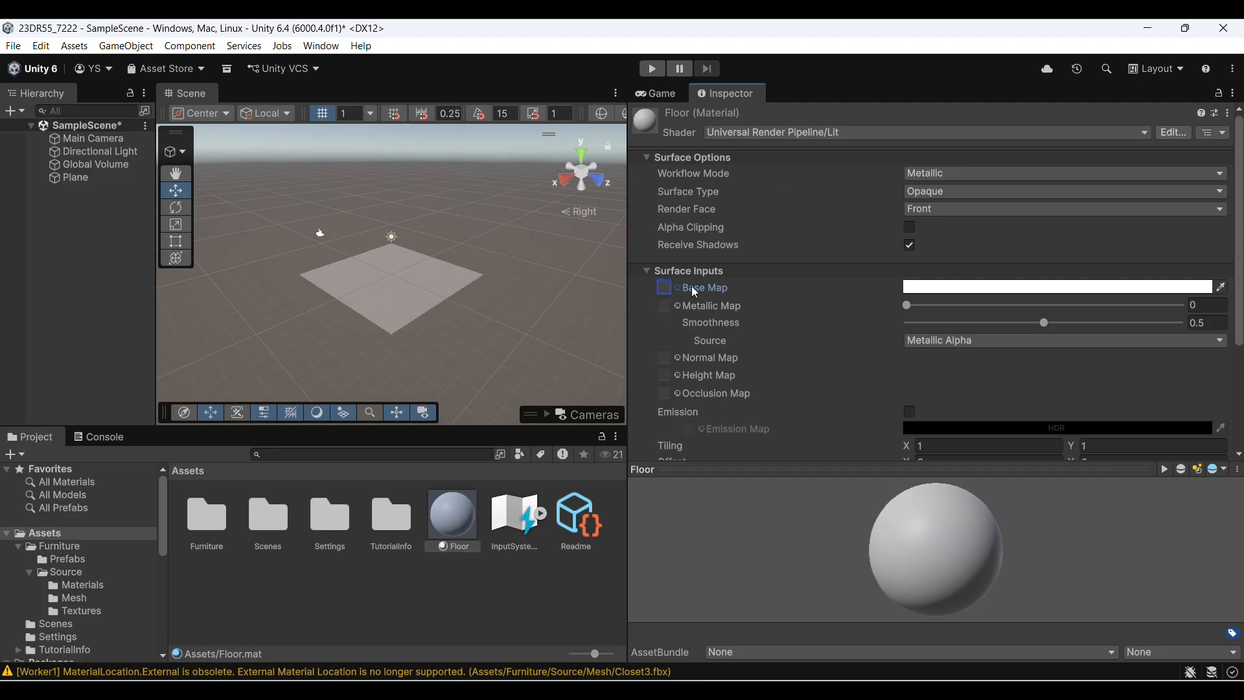
pyautogui.click(1222, 289)
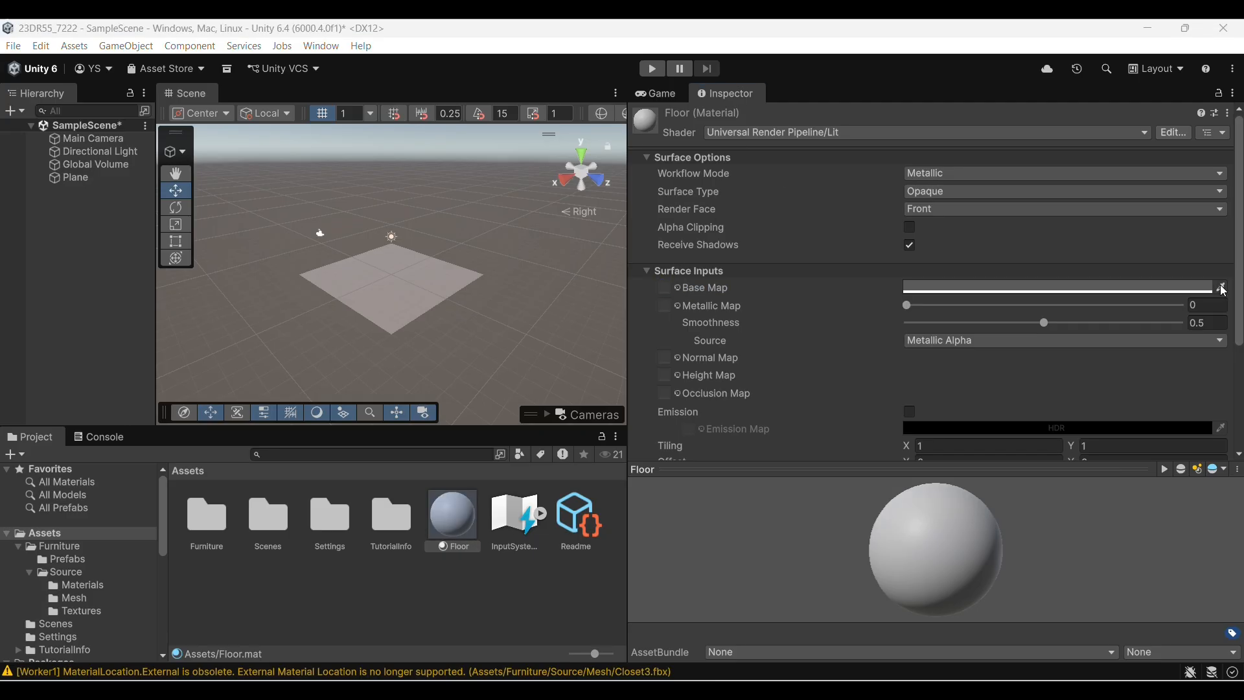
pyautogui.click(1215, 289)
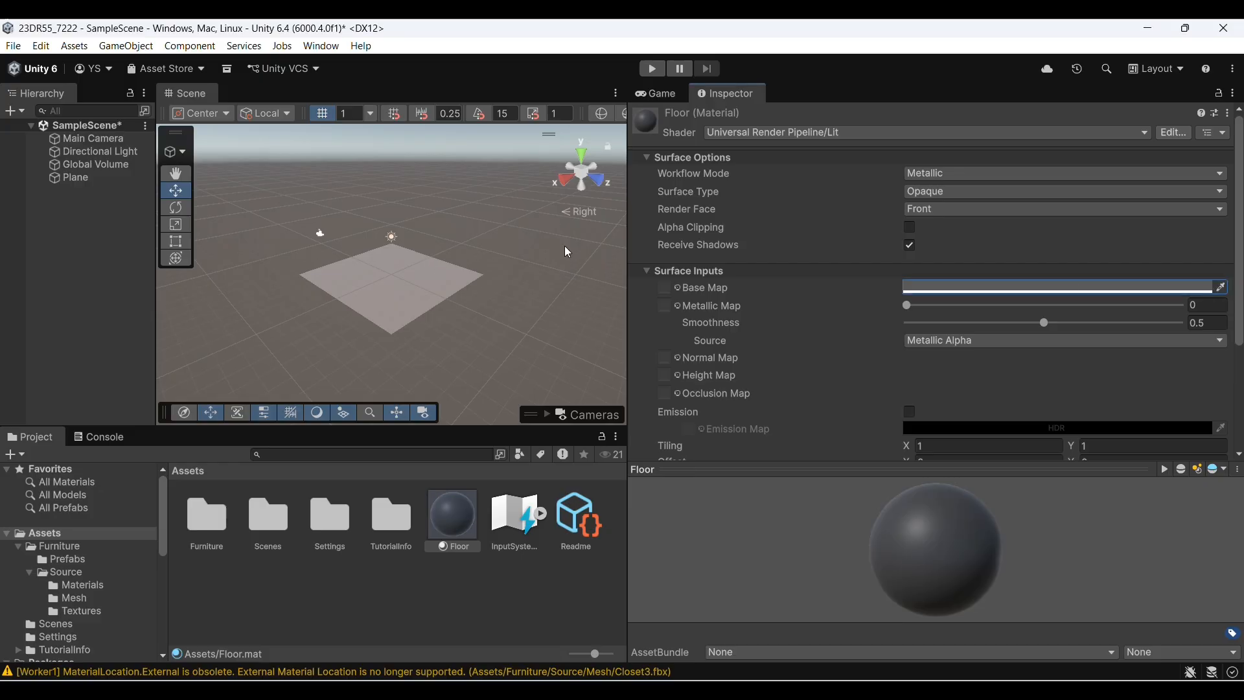
pyautogui.click(940, 286)
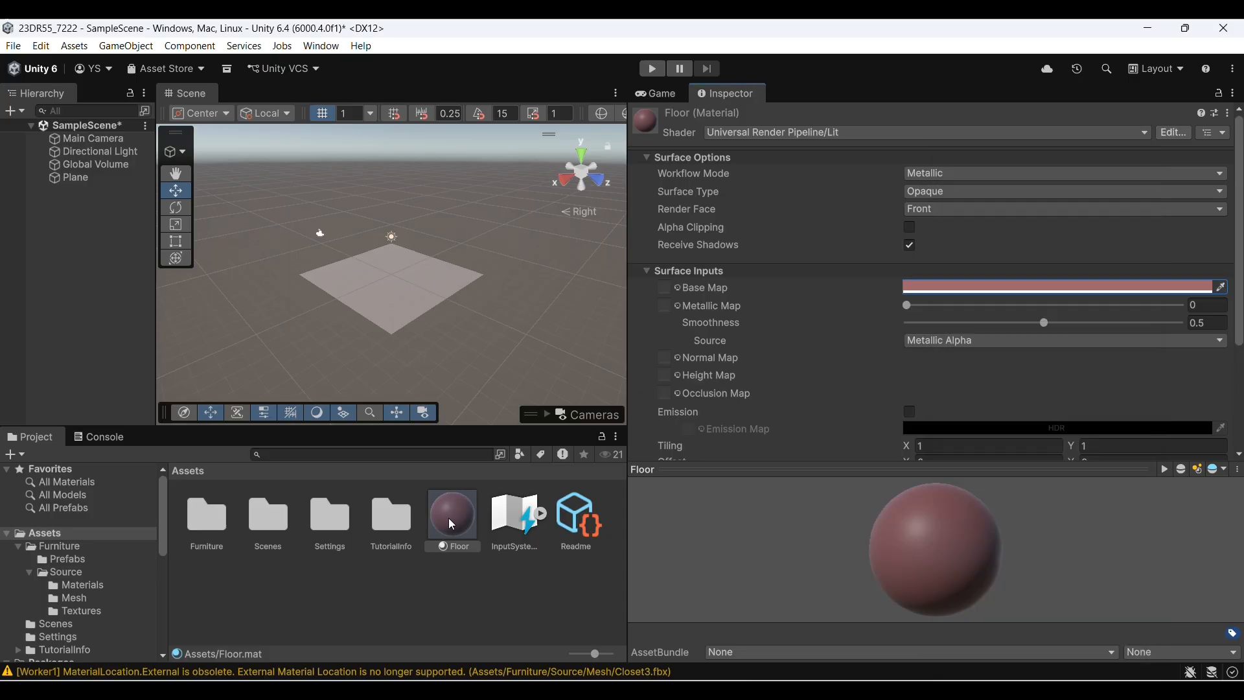
pyautogui.moveTo(449, 518); pyautogui.dragTo(381, 315)
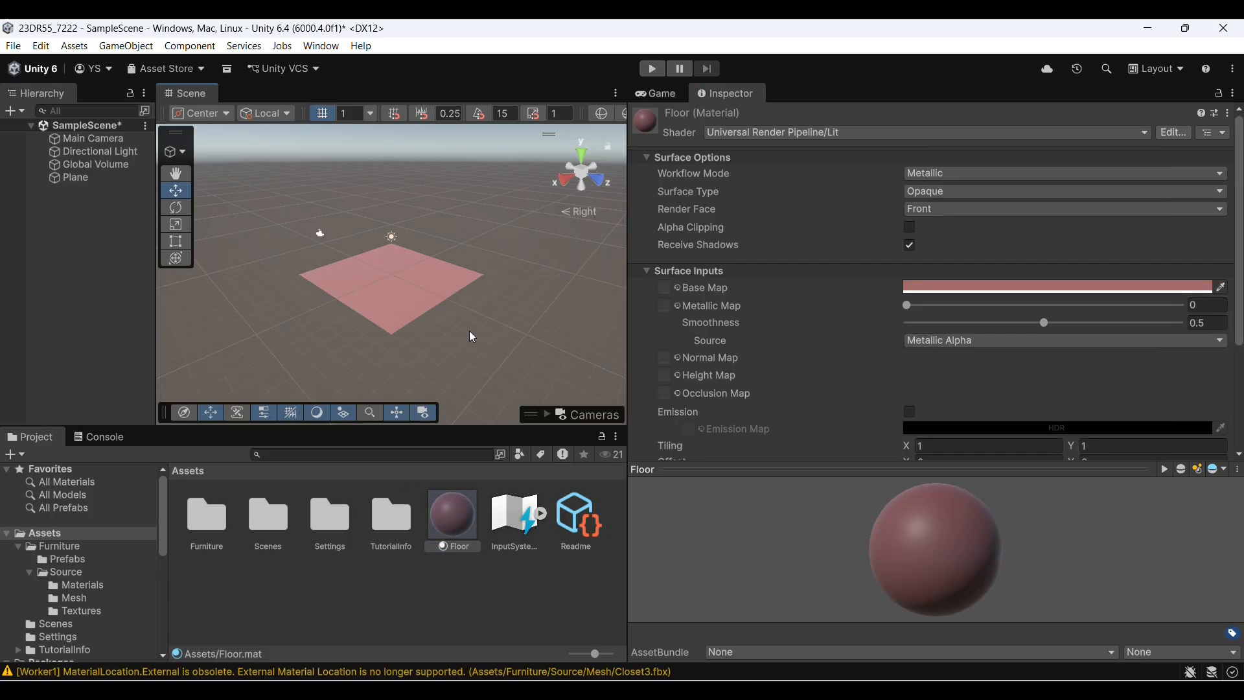
pyautogui.click(656, 93)
# Place the Closet3, 3seat4, chair and BigCloset prefabs from the Furniture pack on the plane and orient them
pyautogui.click(218, 545)
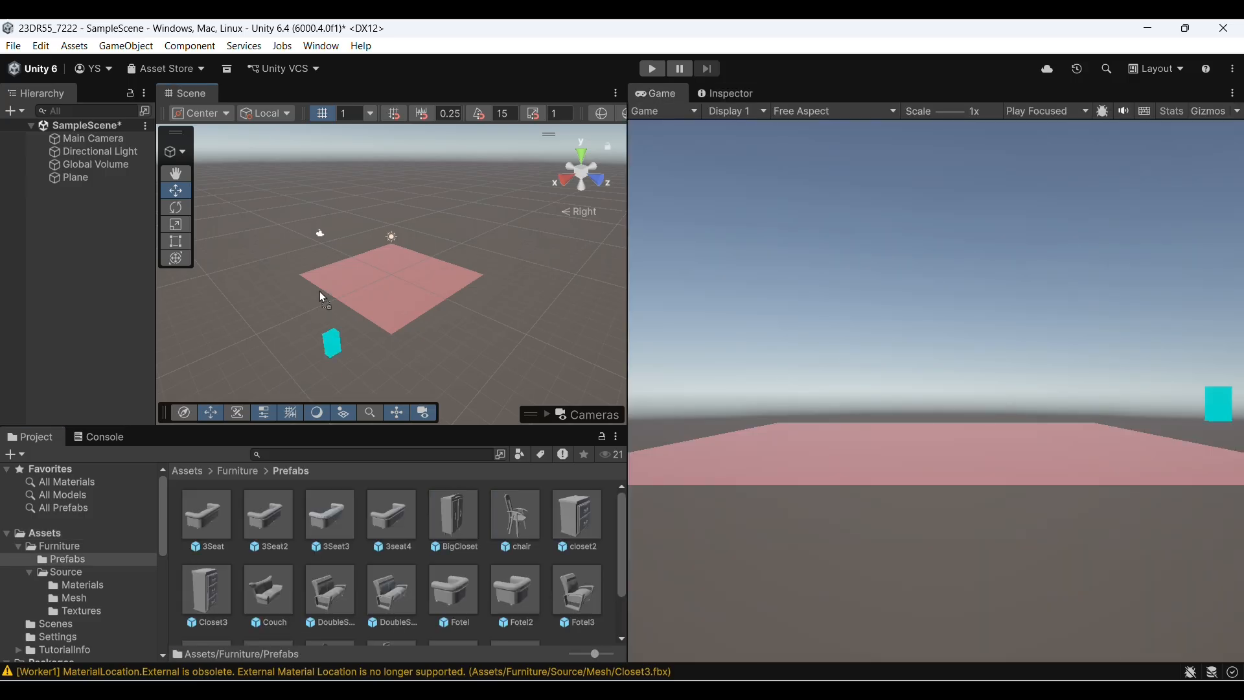
pyautogui.moveTo(321, 337); pyautogui.dragTo(336, 262)
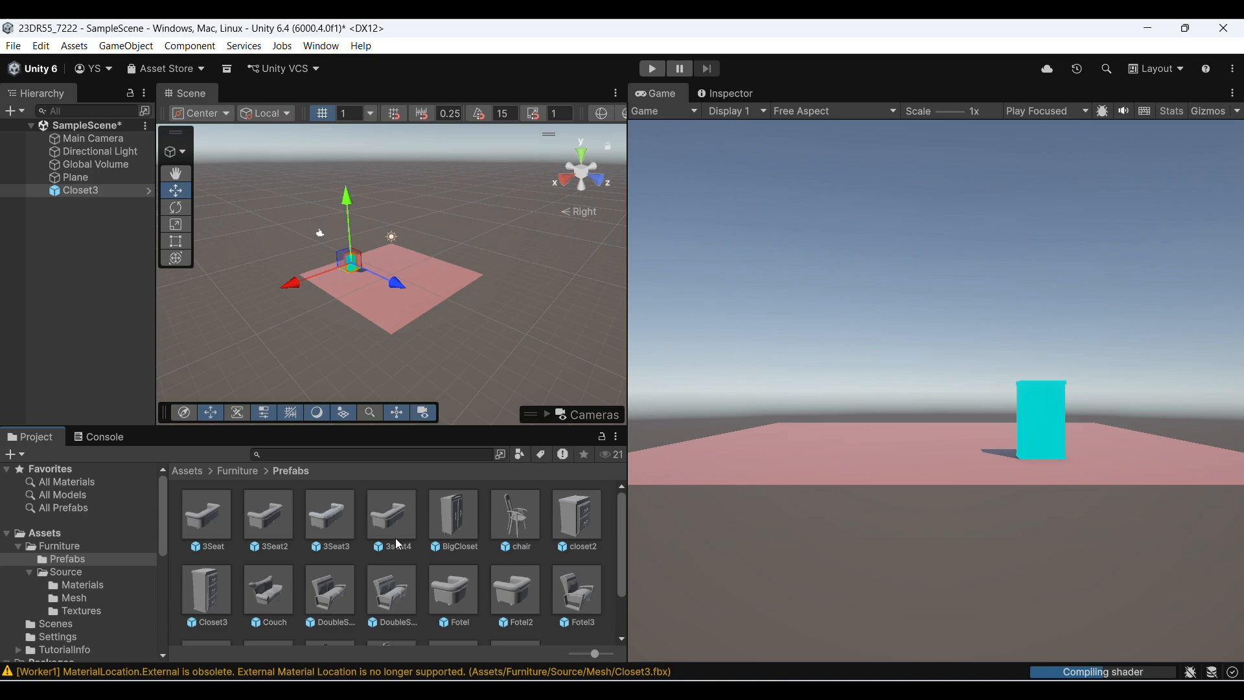
pyautogui.moveTo(396, 541); pyautogui.dragTo(233, 255)
pyautogui.press('e')
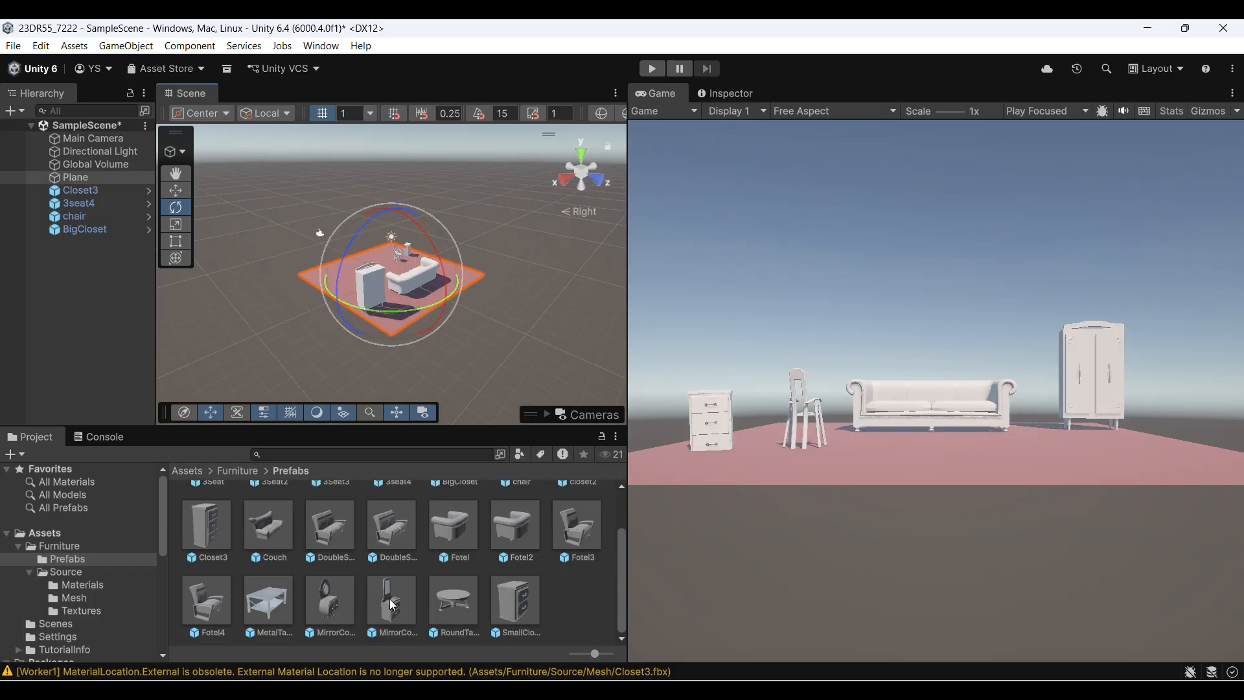
# Replace Closet3 with closet2 and add MirrorComode2, RoundTable, Fotel3 and DoubleSeat2 to the plane, rotated into position
pyautogui.scroll(1, 394, 546)
pyautogui.moveTo(440, 296); pyautogui.dragTo(336, 243)
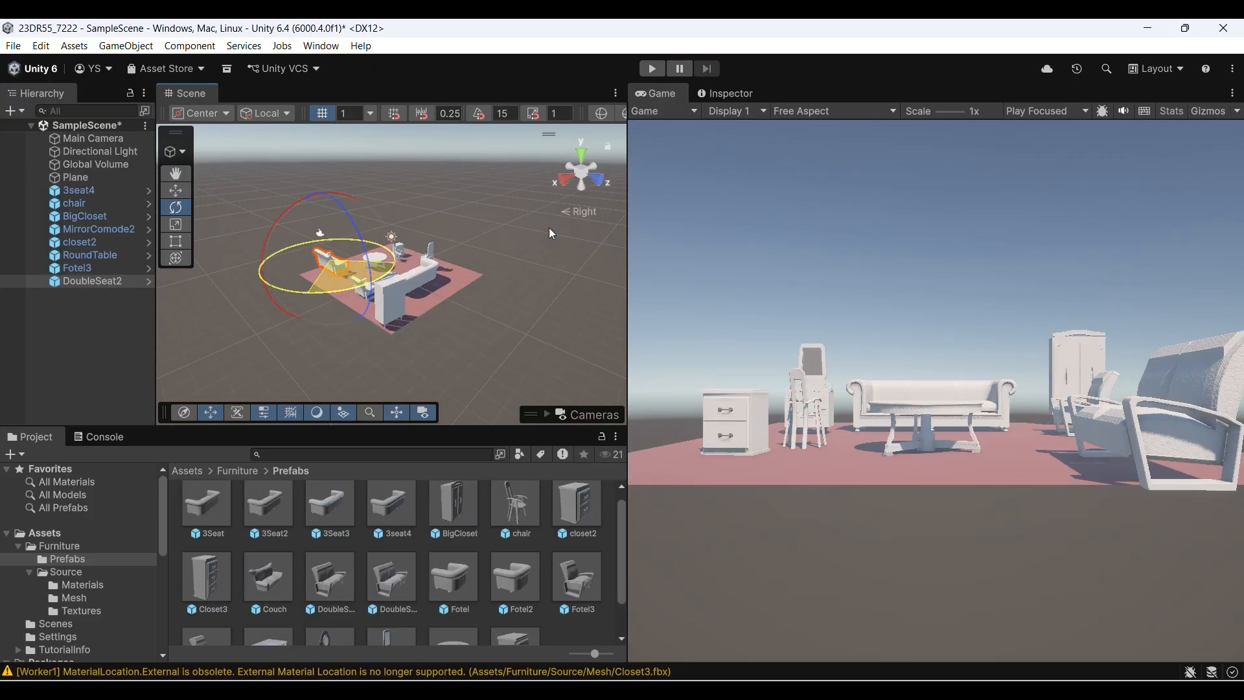
pyautogui.click(386, 333)
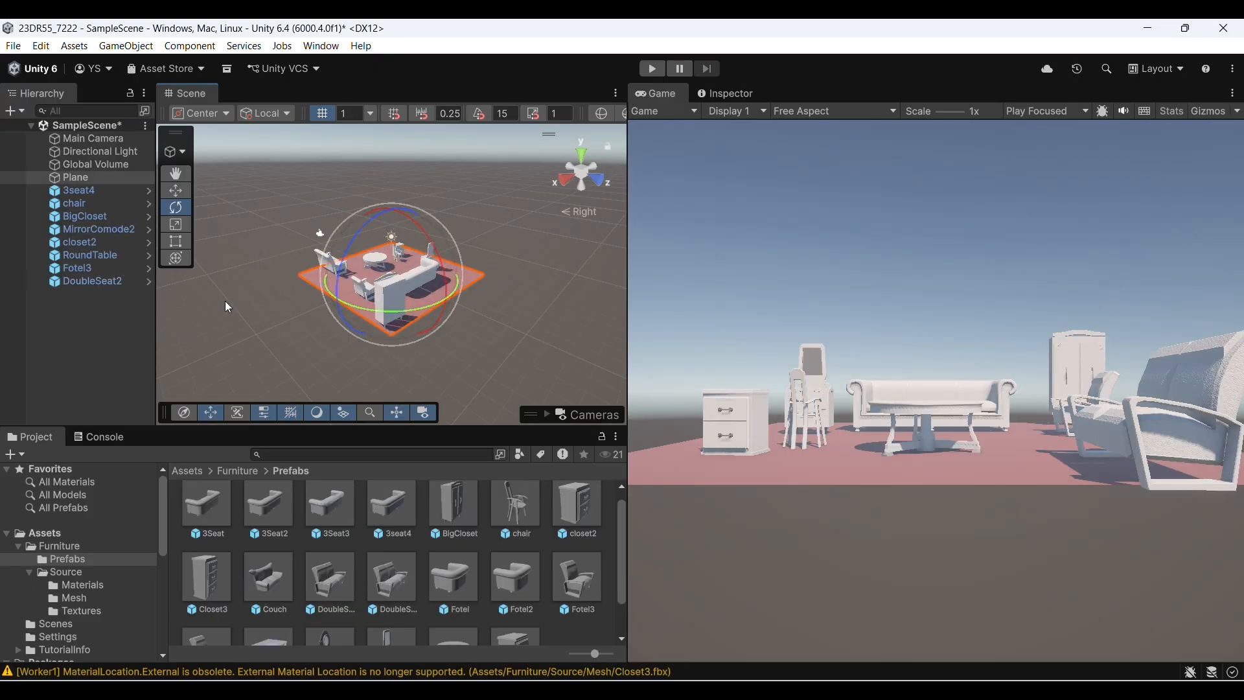
# Apply textures from the Furniture Textures folder: 3Seat2_BaseColor on the 3seat4 sofa, a wood texture on the chair, and komm2_BaseColor on RoundTable
pyautogui.click(280, 312)
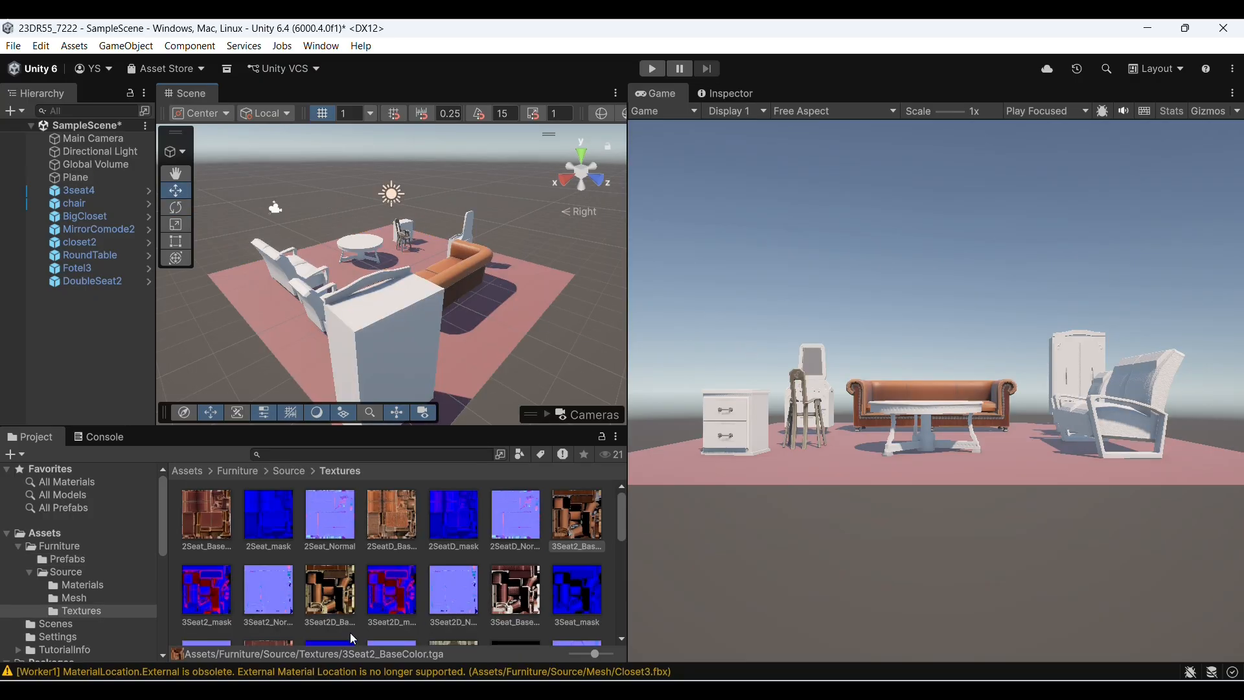
pyautogui.scroll(-5, 436, 564)
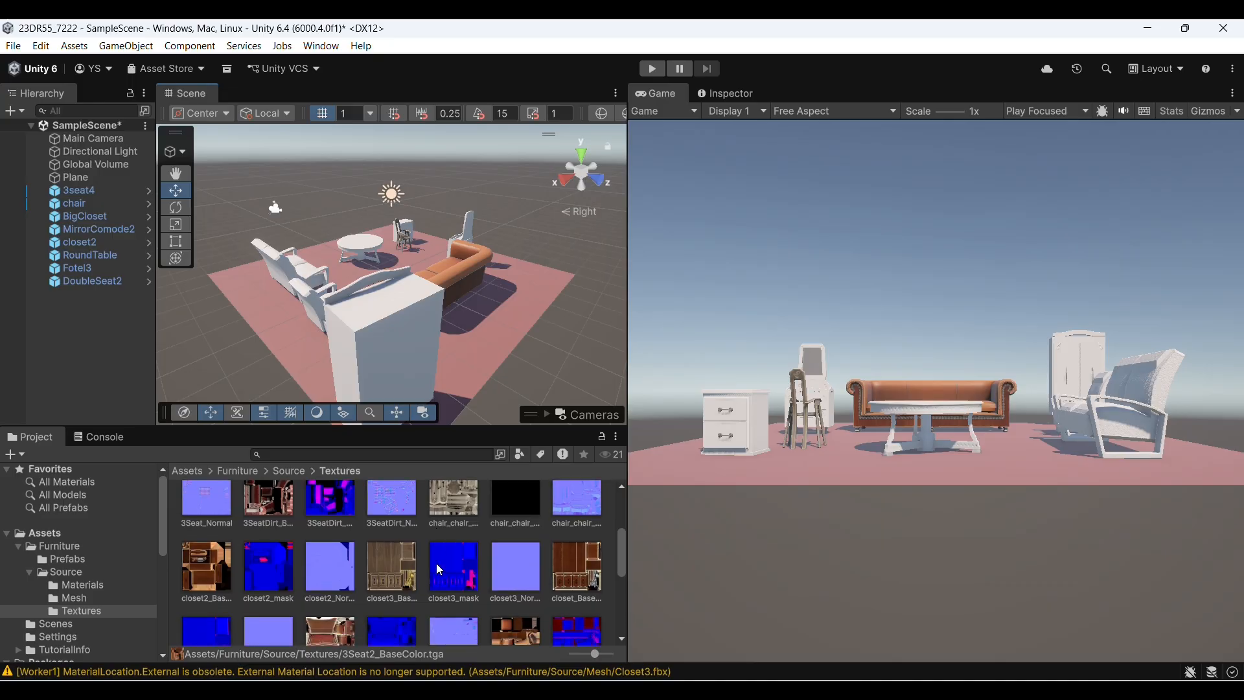
pyautogui.scroll(-1, 438, 568)
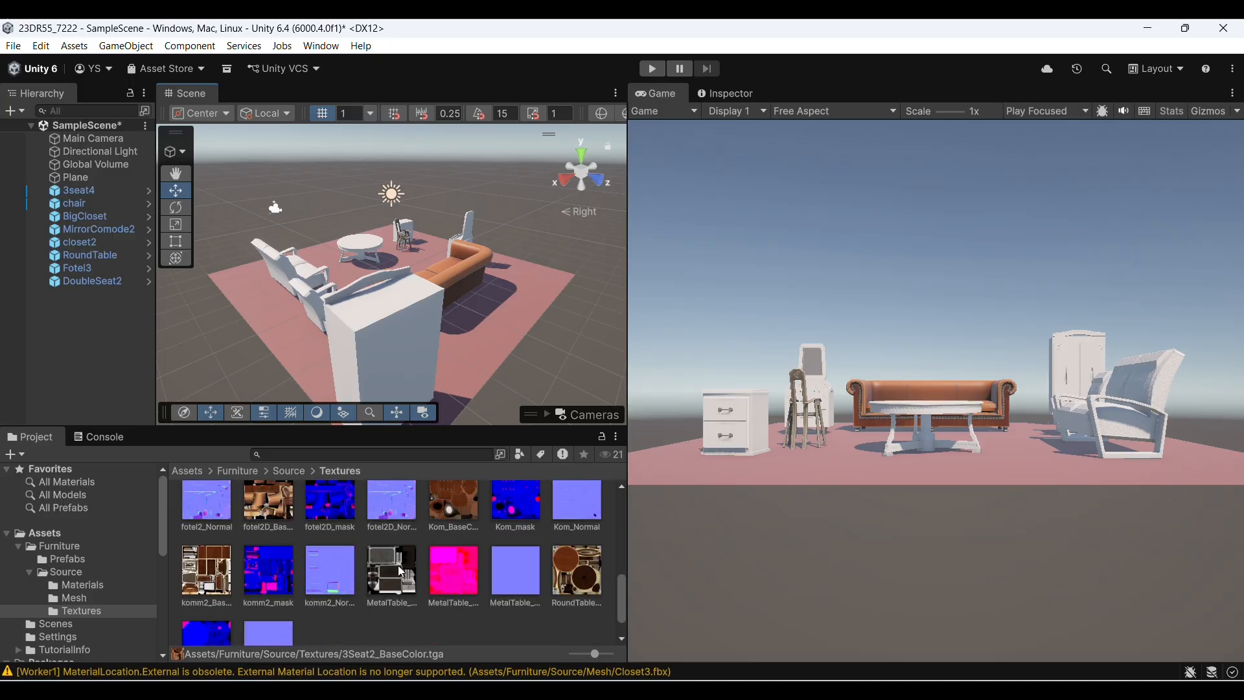
pyautogui.click(219, 582)
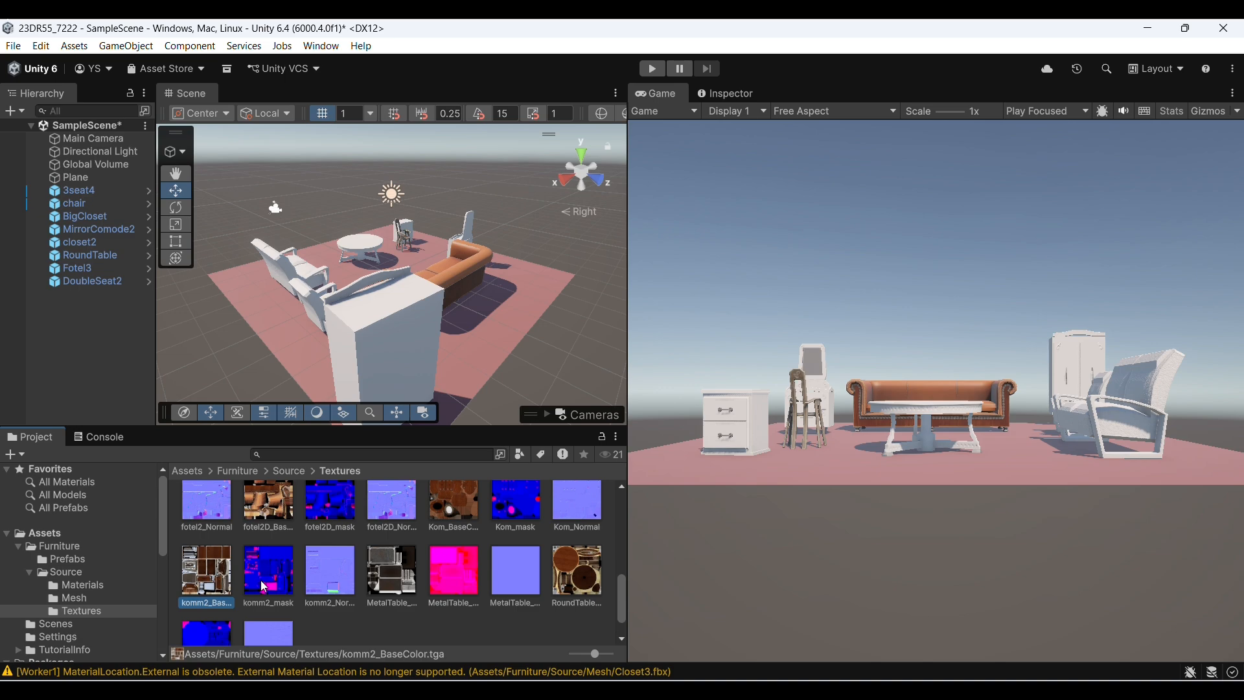
pyautogui.moveTo(206, 577); pyautogui.dragTo(367, 249)
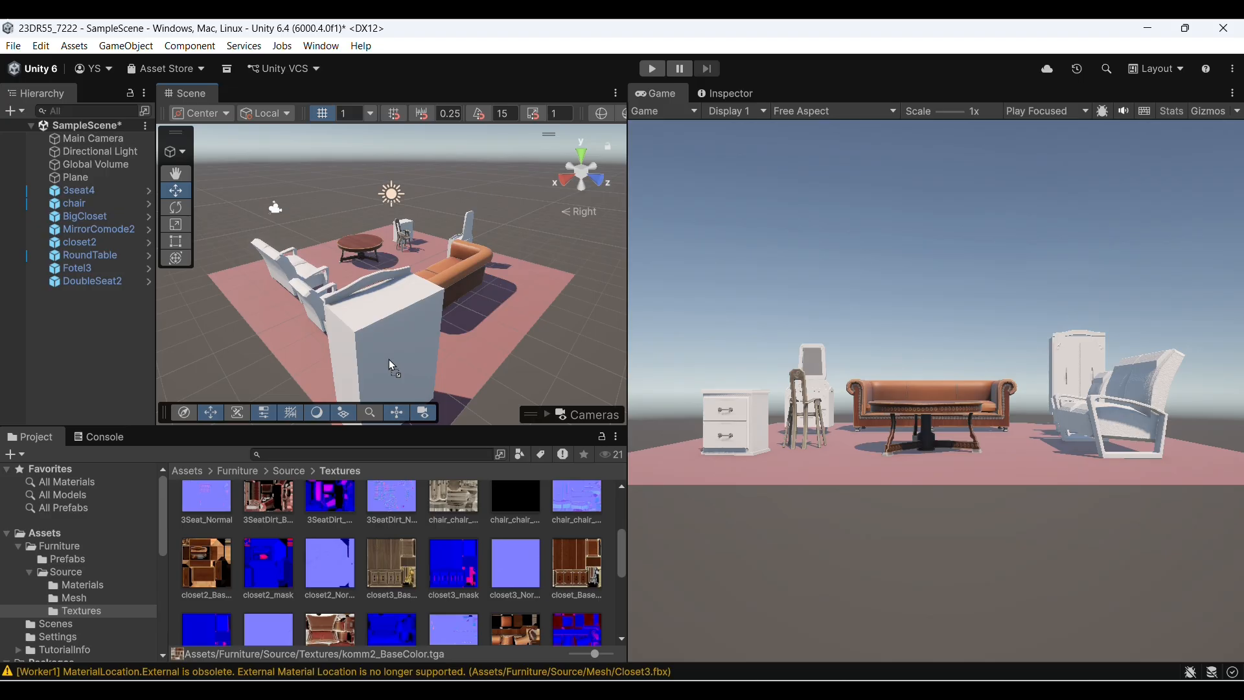
# Texture the closets, MirrorComode2, Fotel3 and DoubleSeat2 with textures from the pack, and apply the plain light-blue RoundTable normal texture to the floor plane
pyautogui.moveTo(388, 360); pyautogui.dragTo(389, 361)
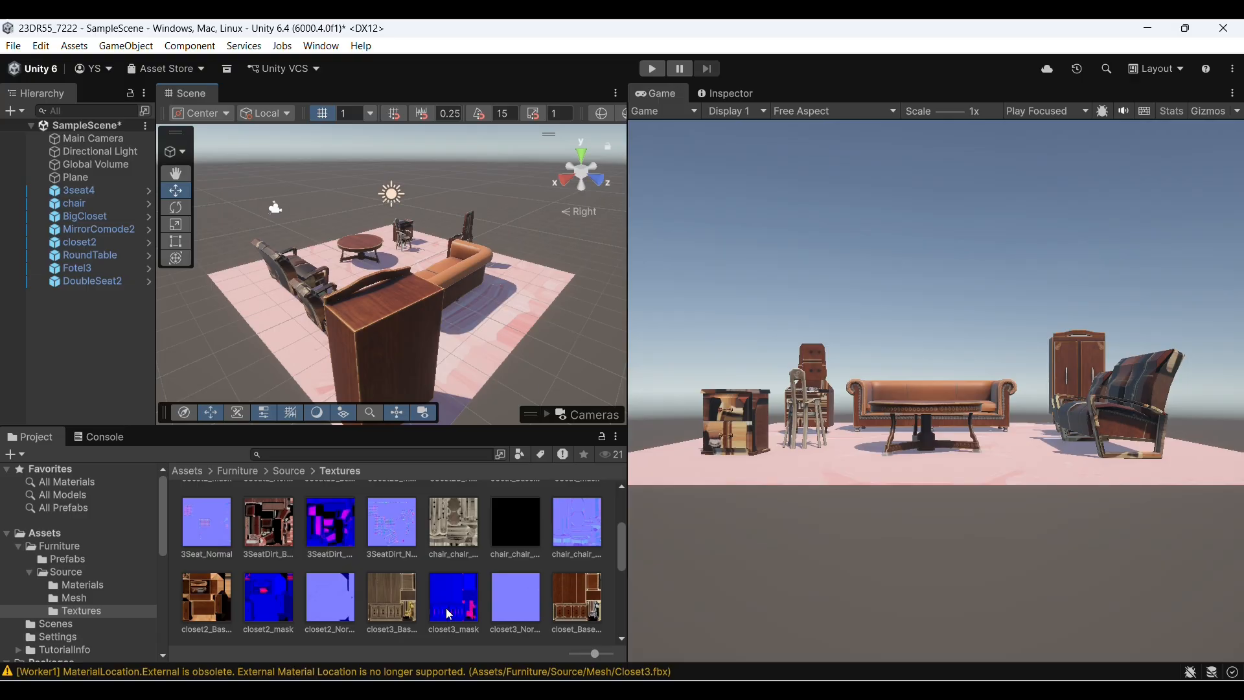
pyautogui.scroll(-5, 394, 612)
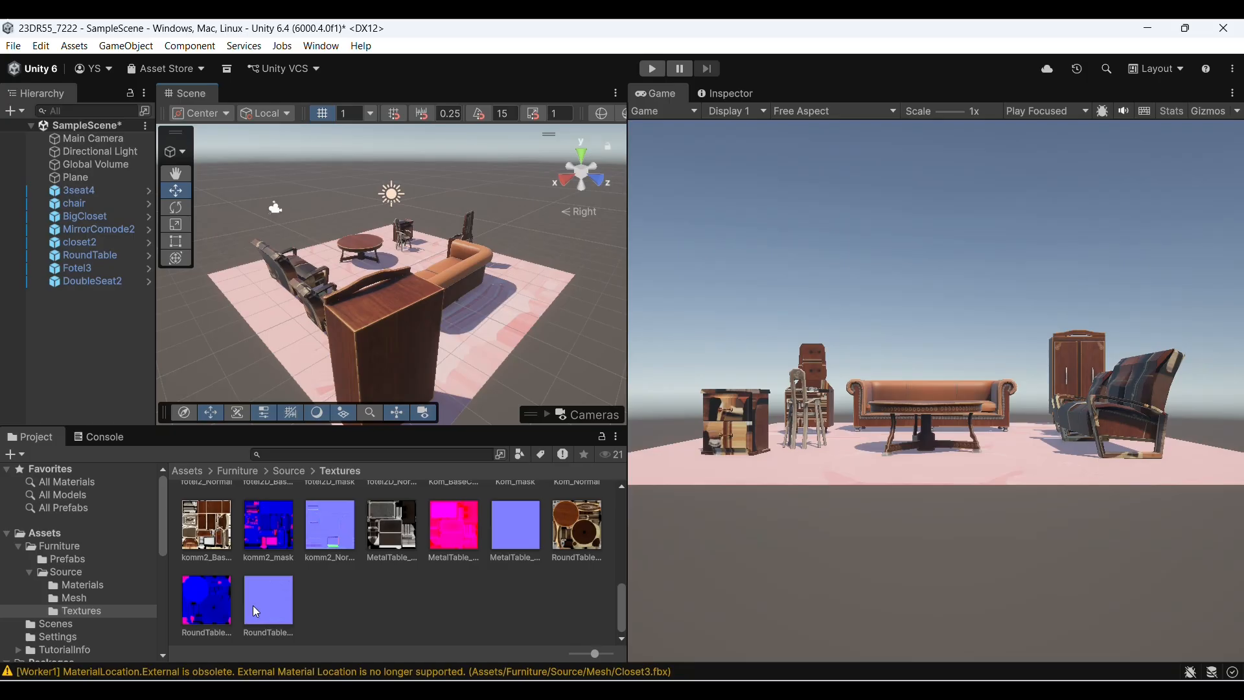
pyautogui.moveTo(256, 611); pyautogui.dragTo(455, 343)
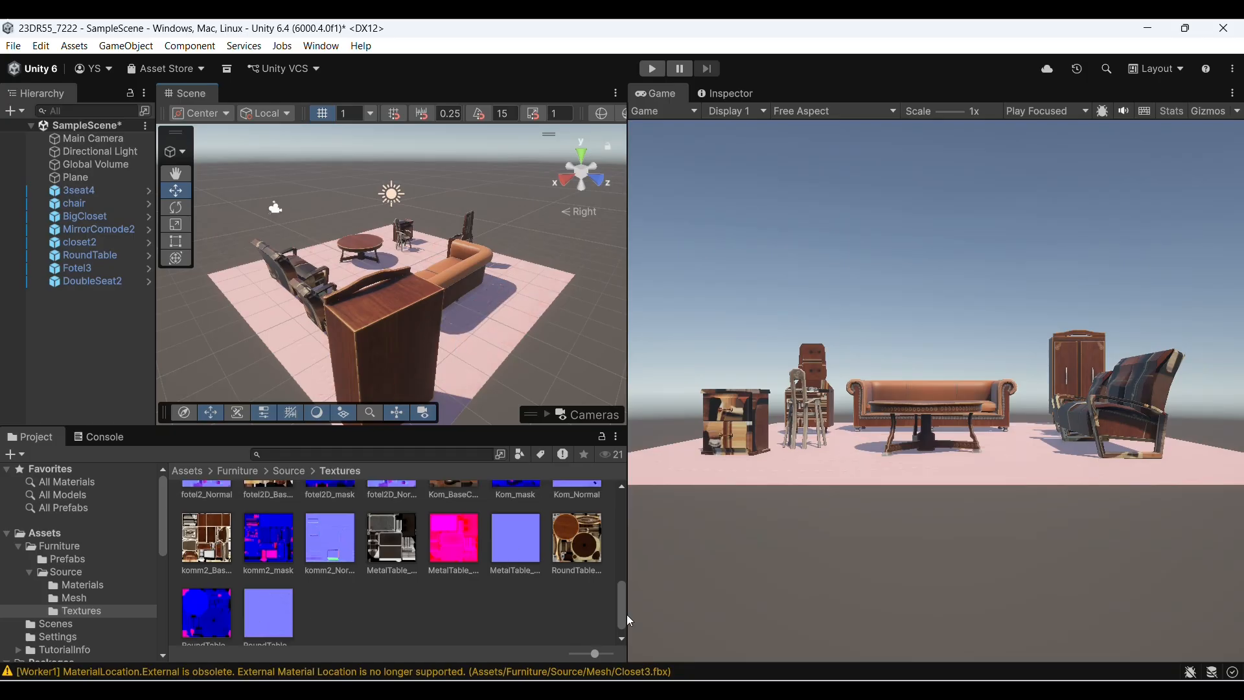